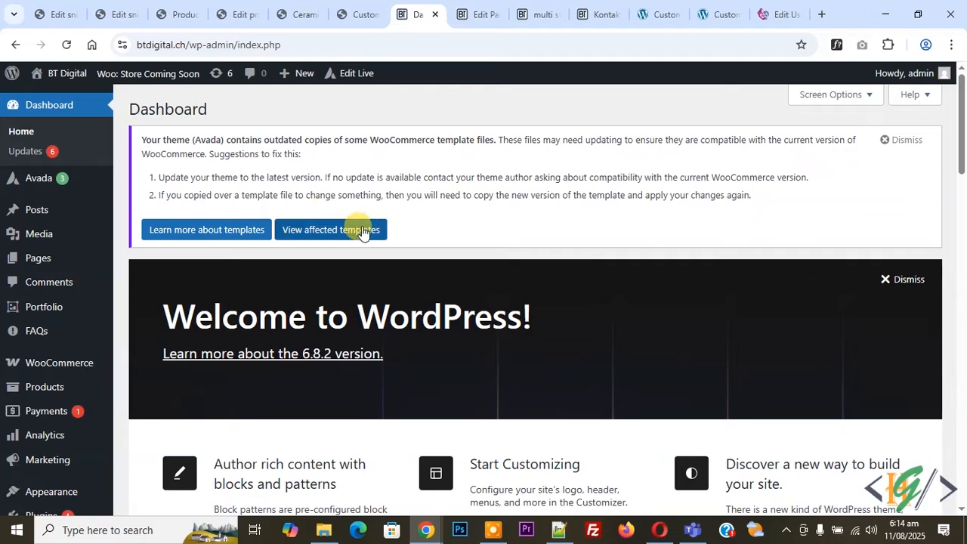
Create a new Avada form named "multi step form"
{"action": "mouse_move", "coordinate": [51, 181]}
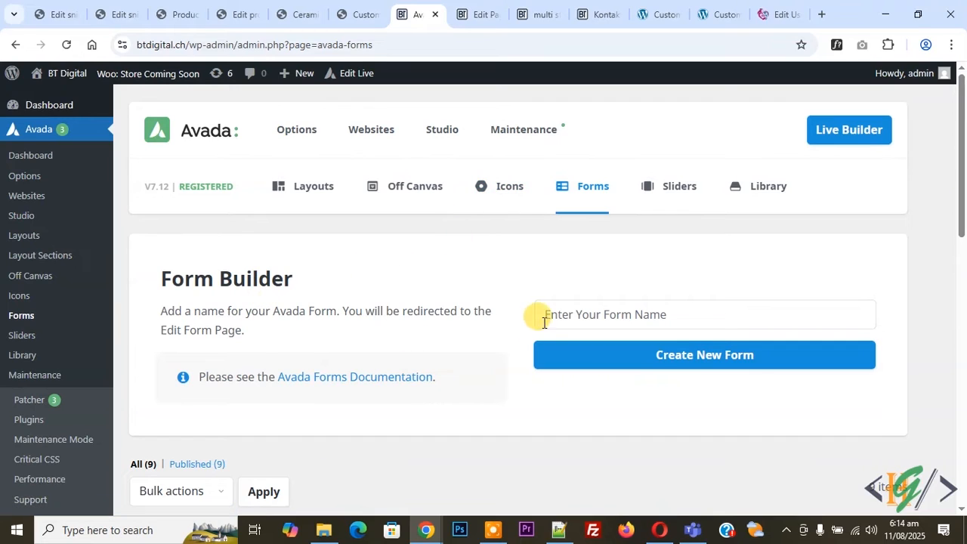
{"action": "left_click", "coordinate": [573, 317]}
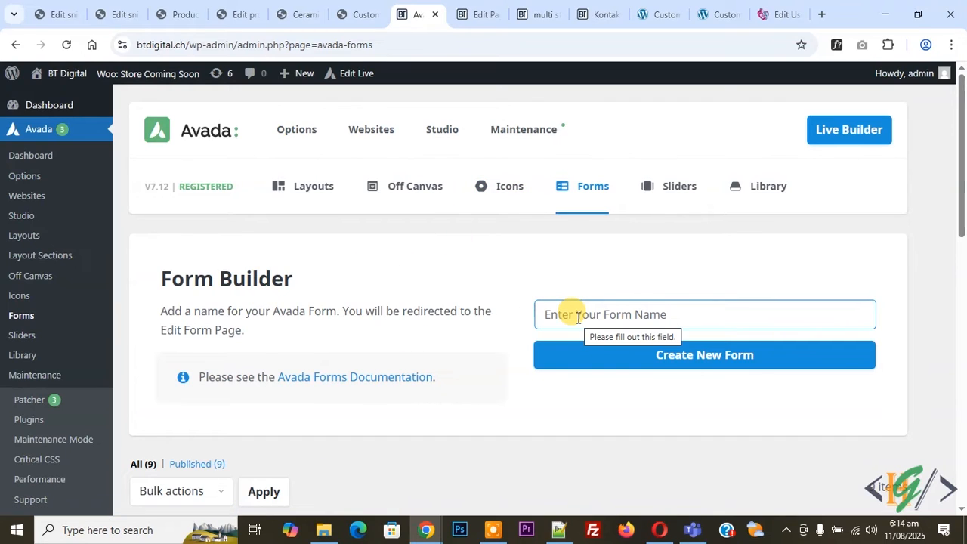
{"action": "type", "text": "multi step form"}
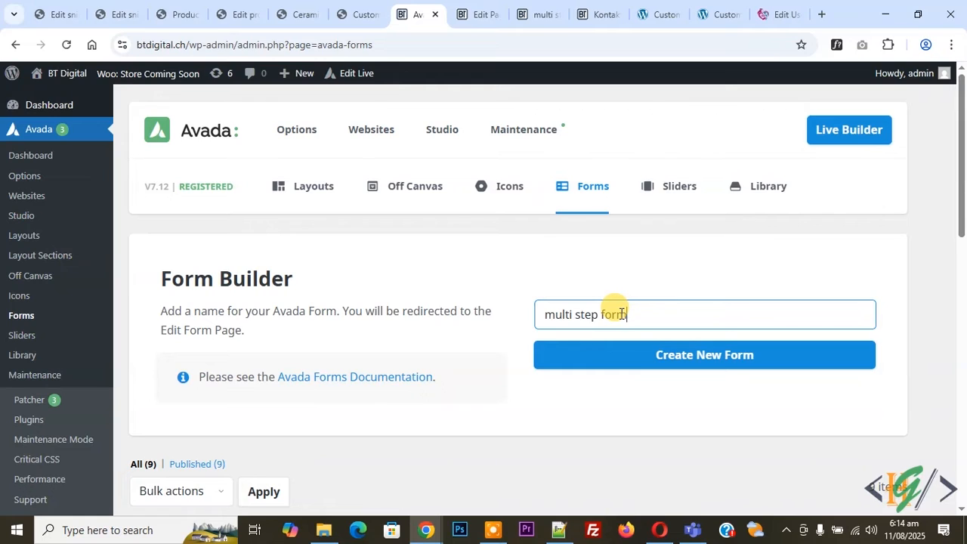
{"action": "left_click", "coordinate": [672, 362]}
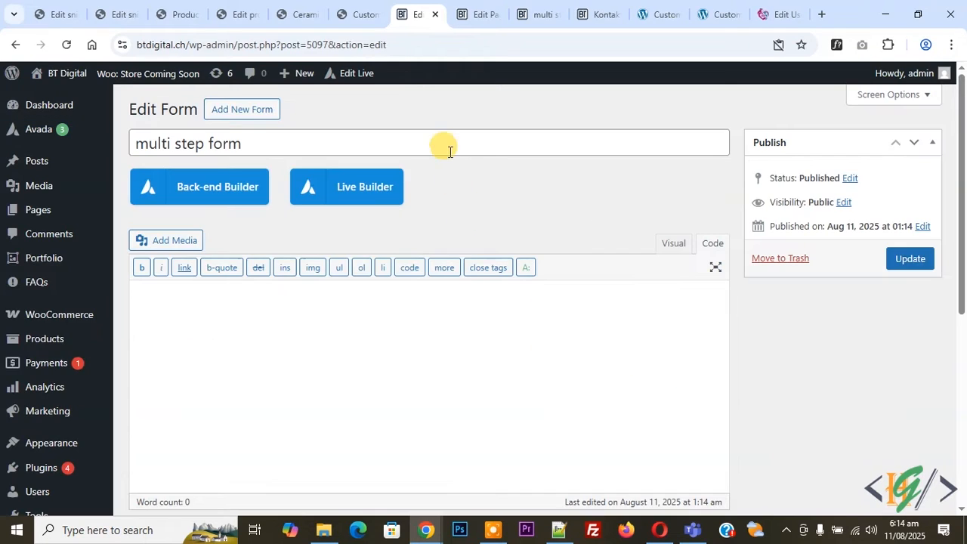
Open the form in the back-end builder and insert a Form Step as its first item
{"action": "left_click", "coordinate": [231, 195]}
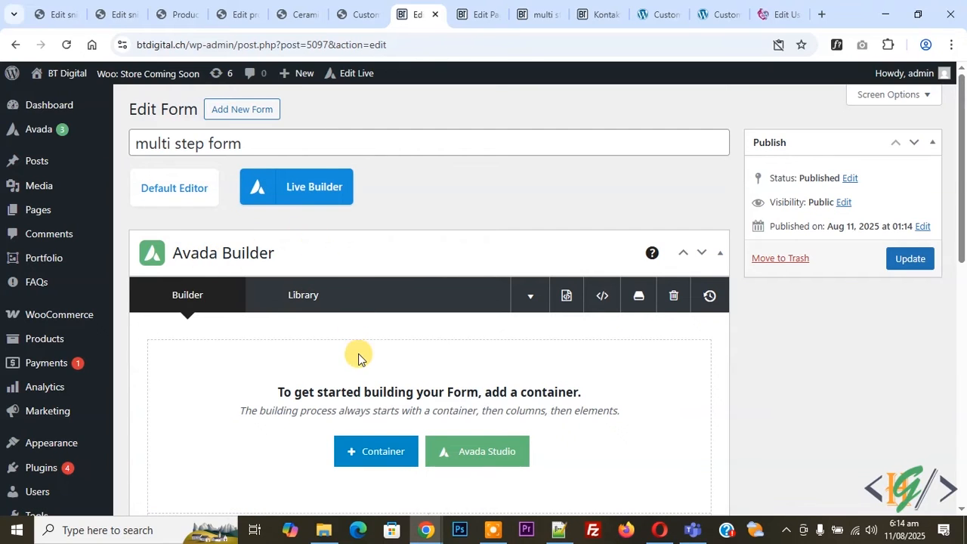
{"action": "left_click", "coordinate": [361, 461]}
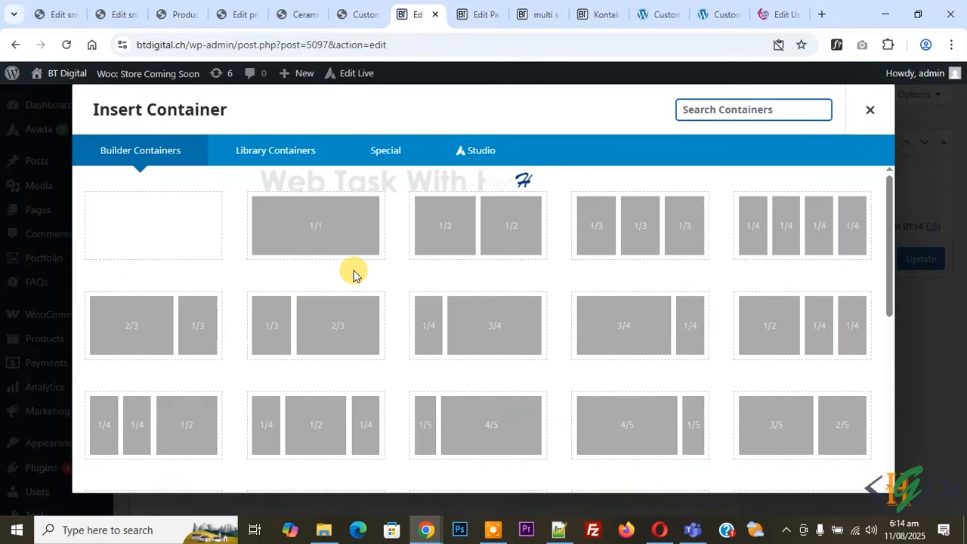
{"action": "left_click", "coordinate": [385, 152]}
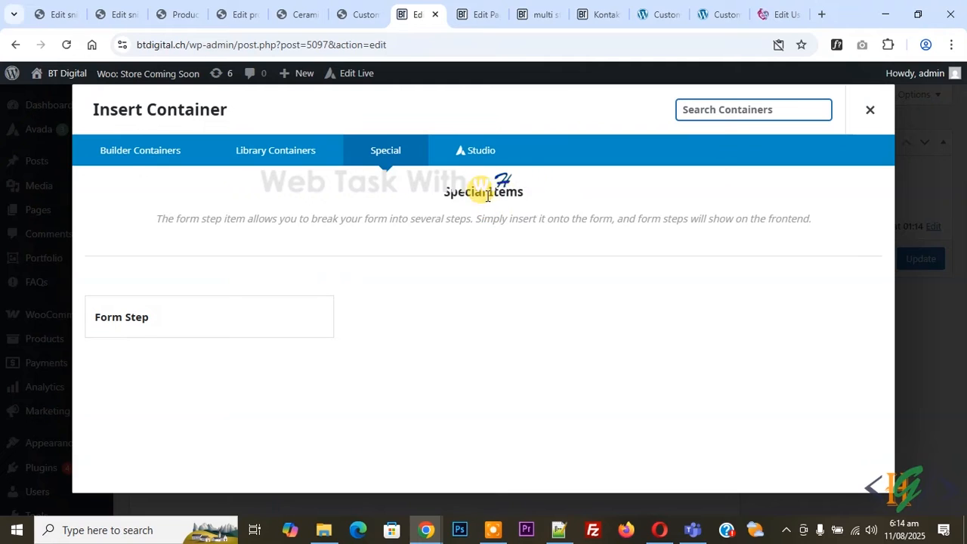
{"action": "left_click", "coordinate": [203, 321]}
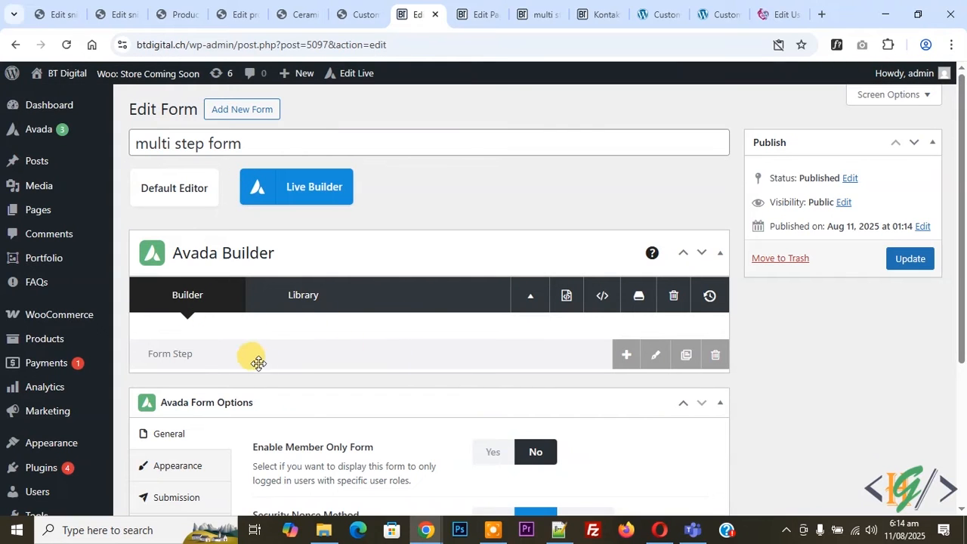
Set the form step's title to "Personal Information" and save it
{"action": "left_click", "coordinate": [650, 355]}
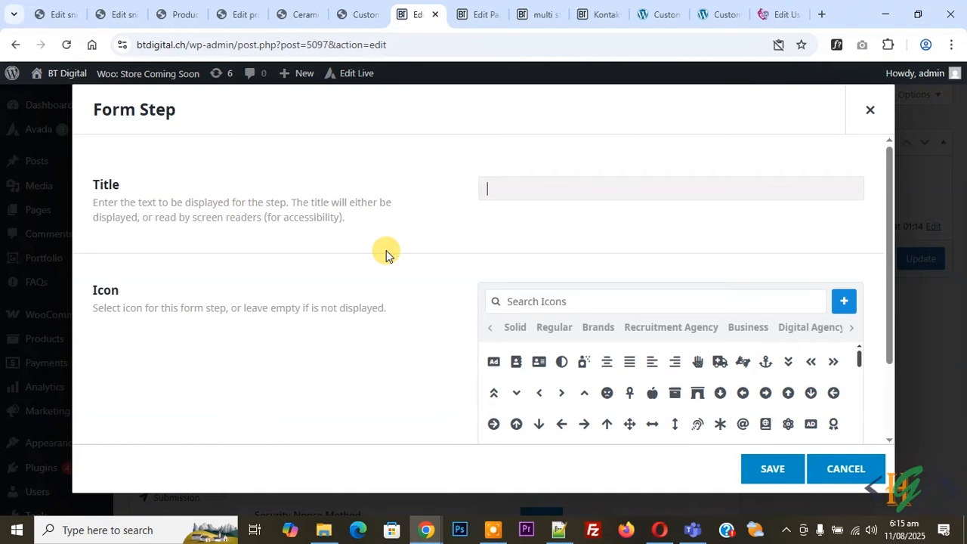
{"action": "type", "text": "Personal Information"}
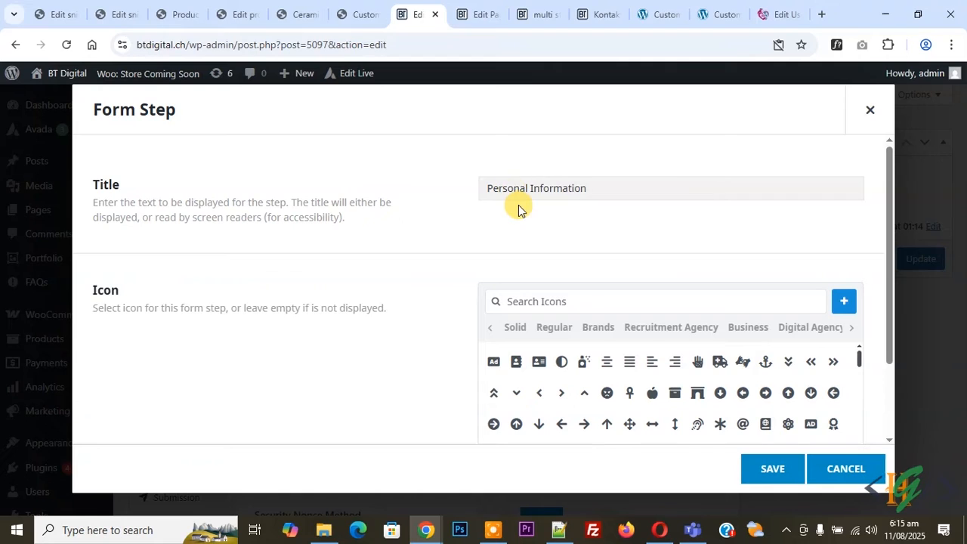
{"action": "left_click", "coordinate": [720, 393]}
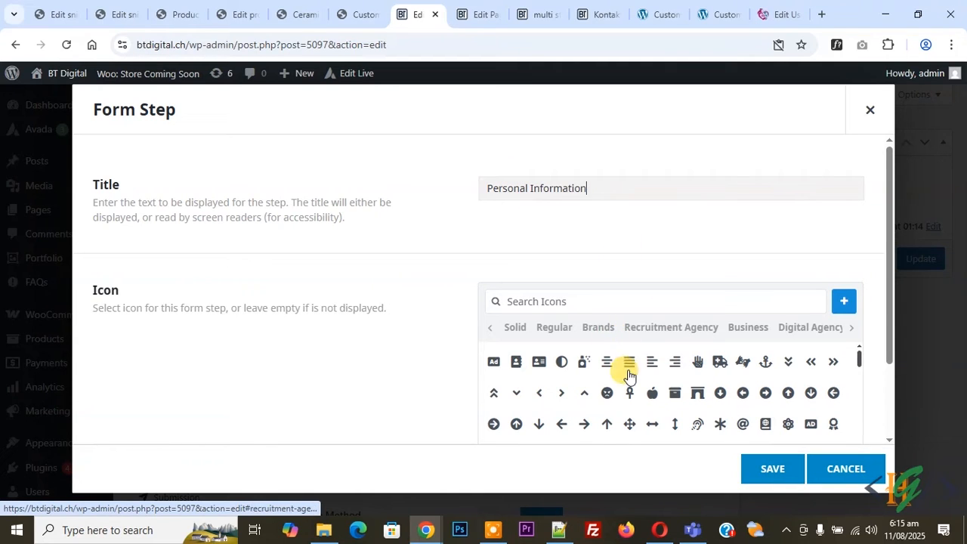
{"action": "left_click", "coordinate": [766, 469]}
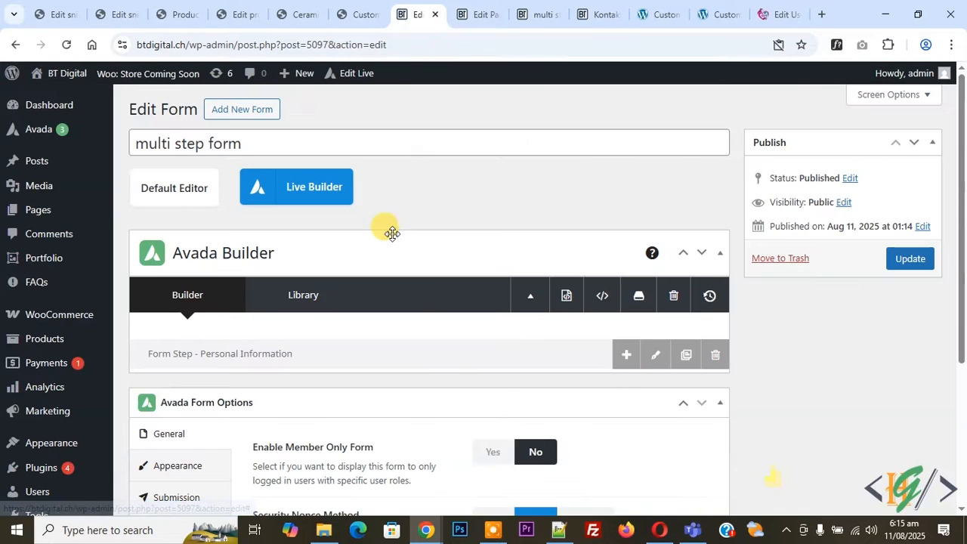
Insert a container with two 1/2 columns beneath the Personal Information form step
{"action": "scroll", "coordinate": [432, 298], "scroll_direction": "down", "scroll_amount": 1}
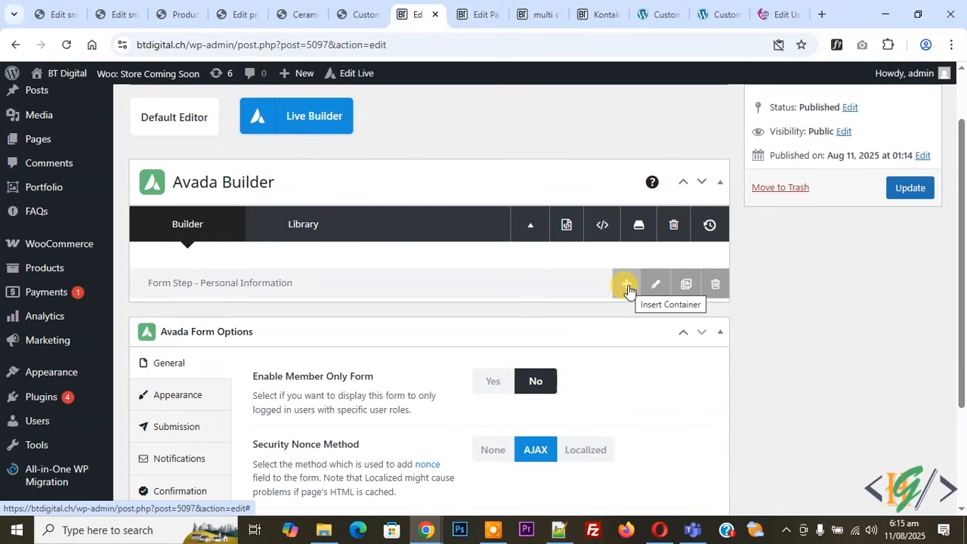
{"action": "left_click", "coordinate": [627, 288]}
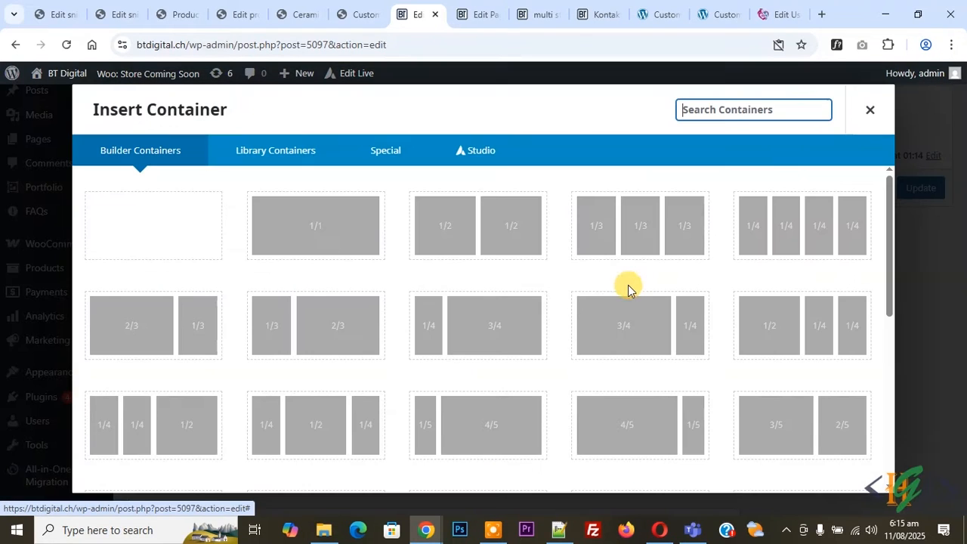
{"action": "left_click", "coordinate": [491, 233]}
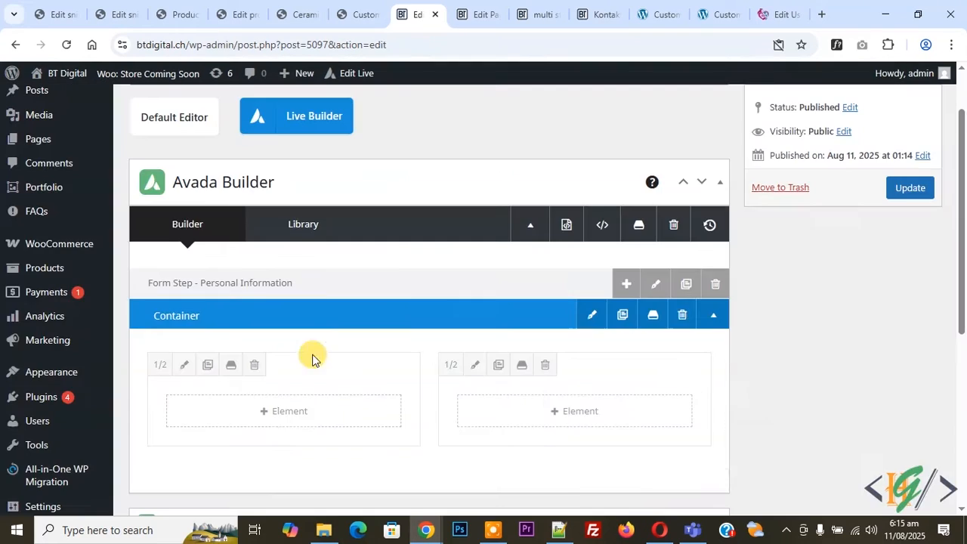
Add a Text Field with the label "Name" to the first 1/2 column
{"action": "left_click", "coordinate": [301, 413]}
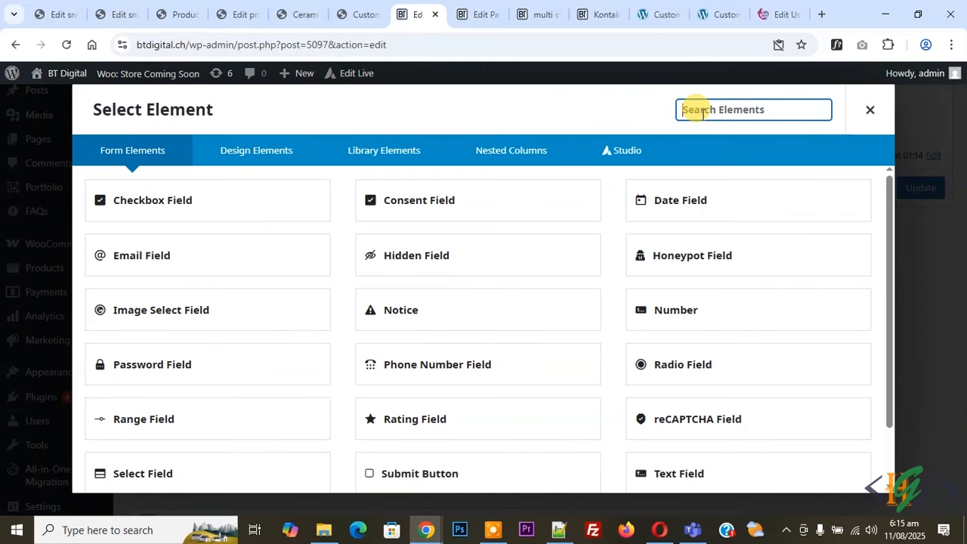
{"action": "type", "text": "text"}
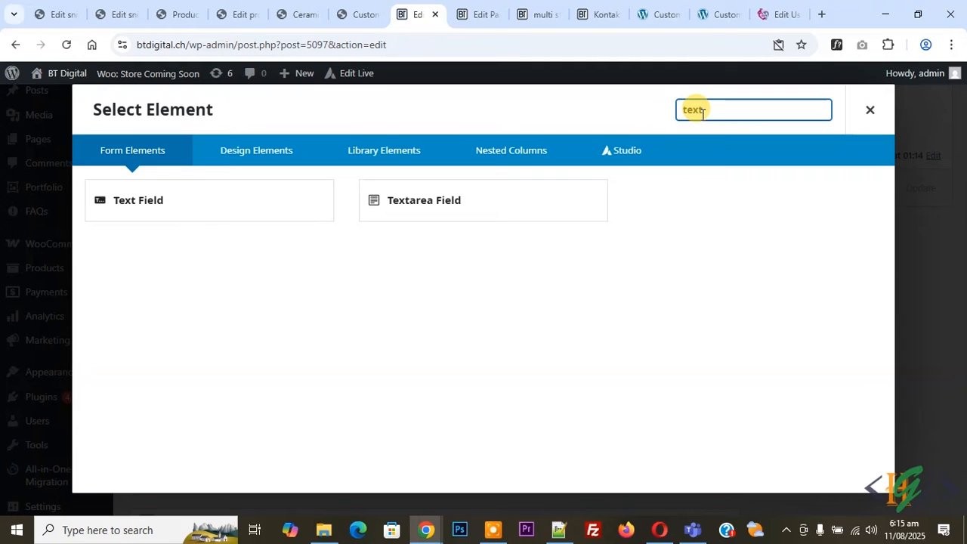
{"action": "left_click", "coordinate": [213, 201]}
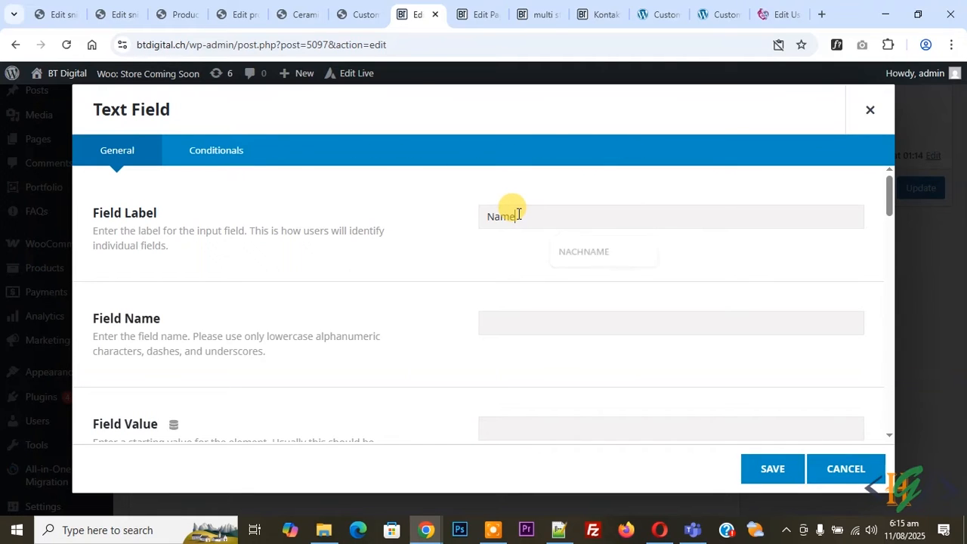
{"action": "left_click", "coordinate": [775, 478]}
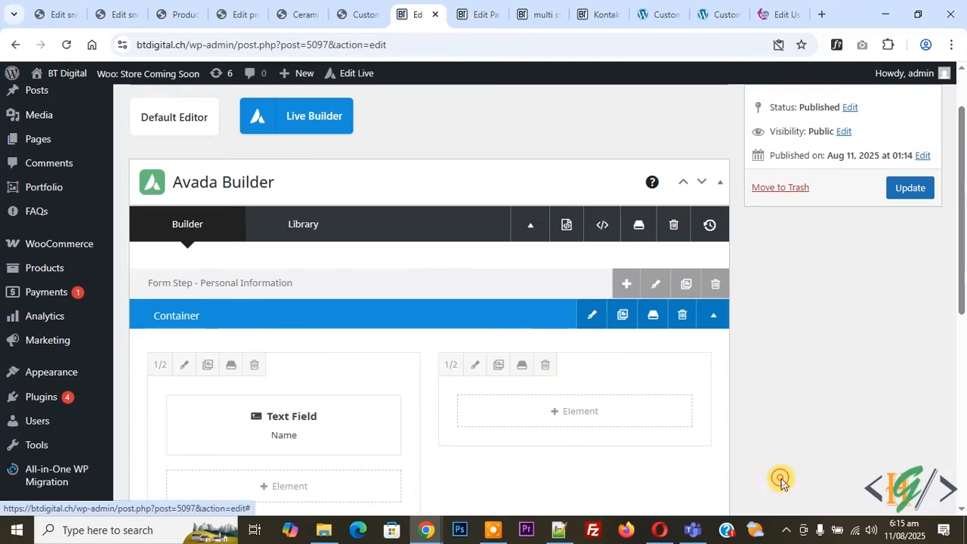
Add an Email Field labelled "Email" to the second 1/2 column and update the form
{"action": "left_click", "coordinate": [522, 405]}
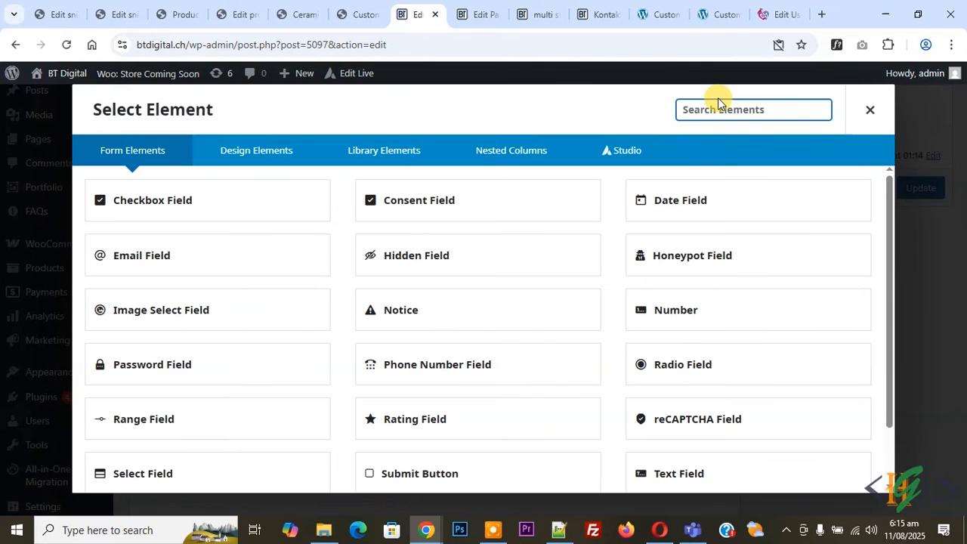
{"action": "type", "text": "email"}
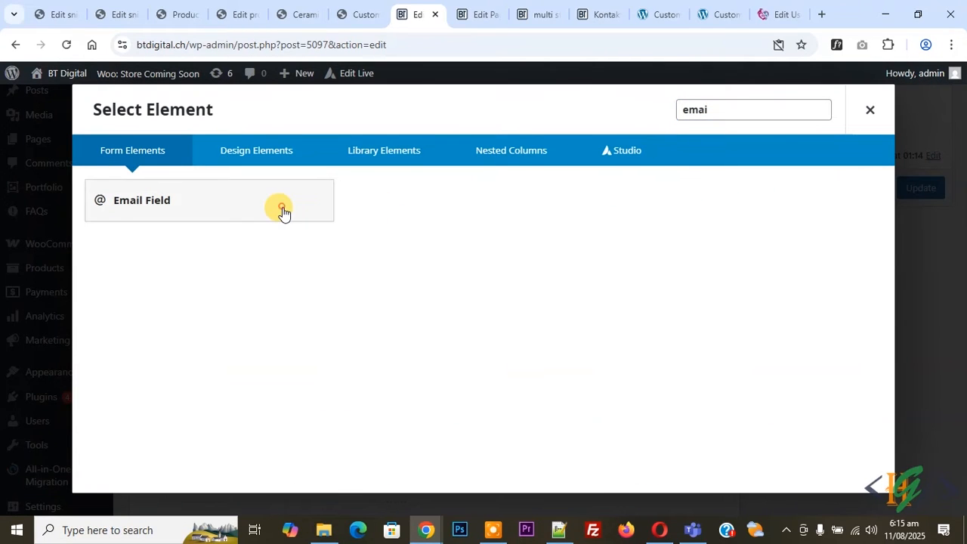
{"action": "left_click", "coordinate": [280, 211]}
{"action": "type", "text": "Email"}
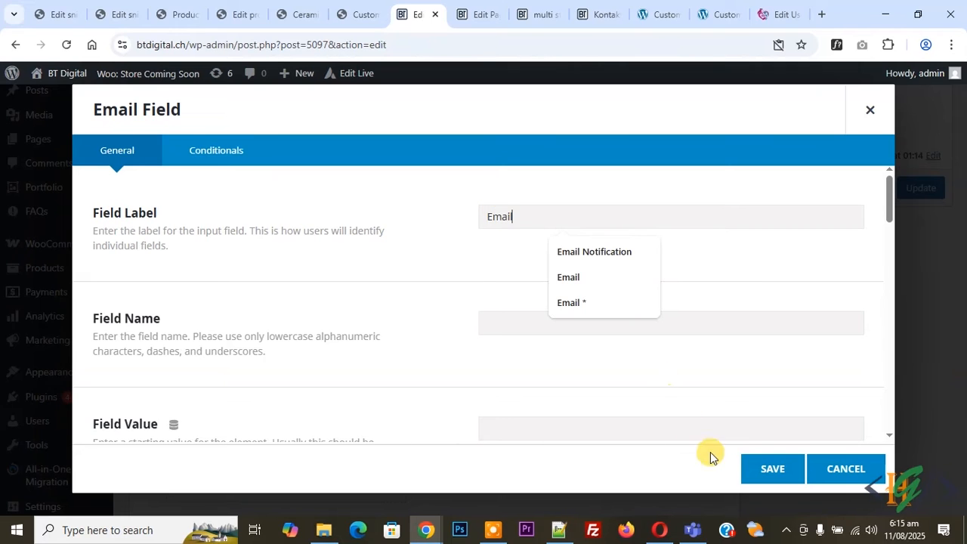
{"action": "left_click", "coordinate": [765, 468]}
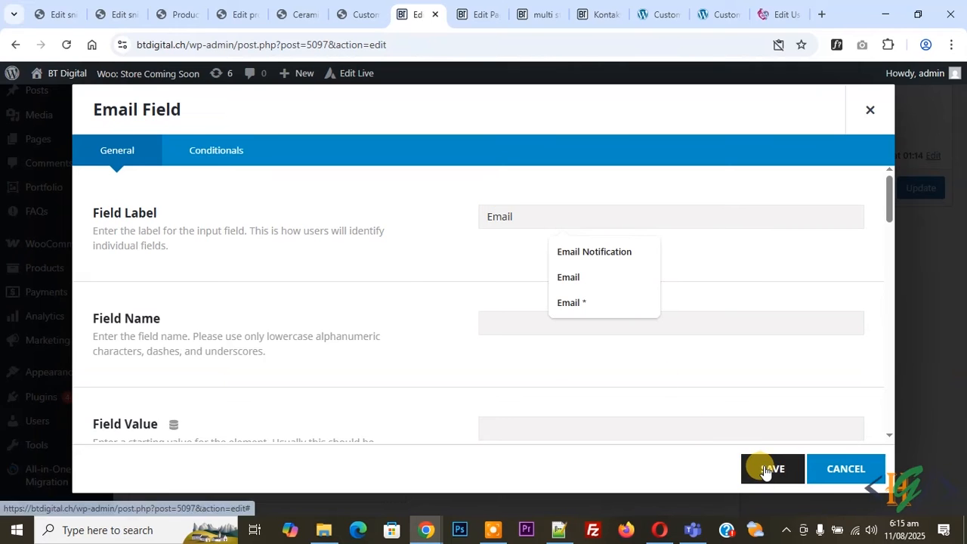
{"action": "scroll", "coordinate": [317, 328], "scroll_direction": "down", "scroll_amount": 1}
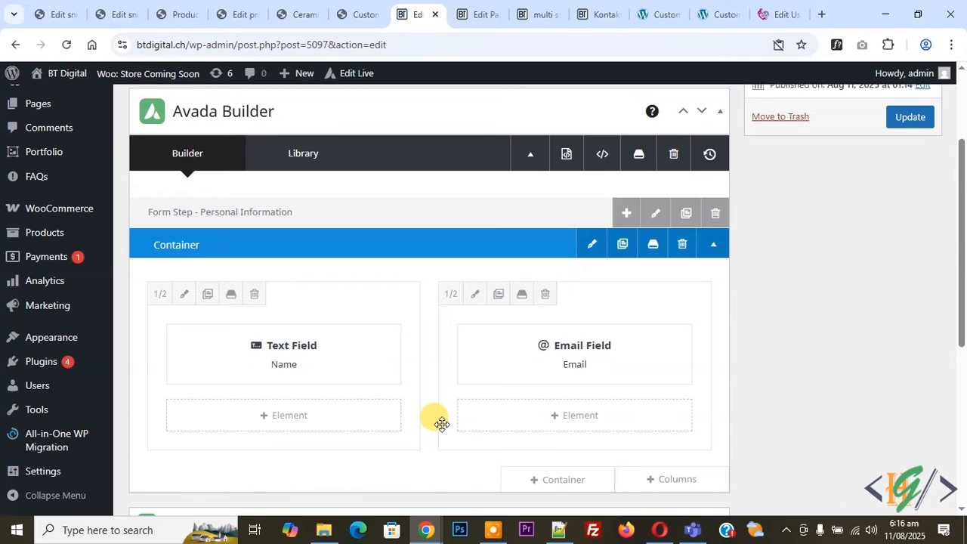
{"action": "left_click", "coordinate": [910, 119]}
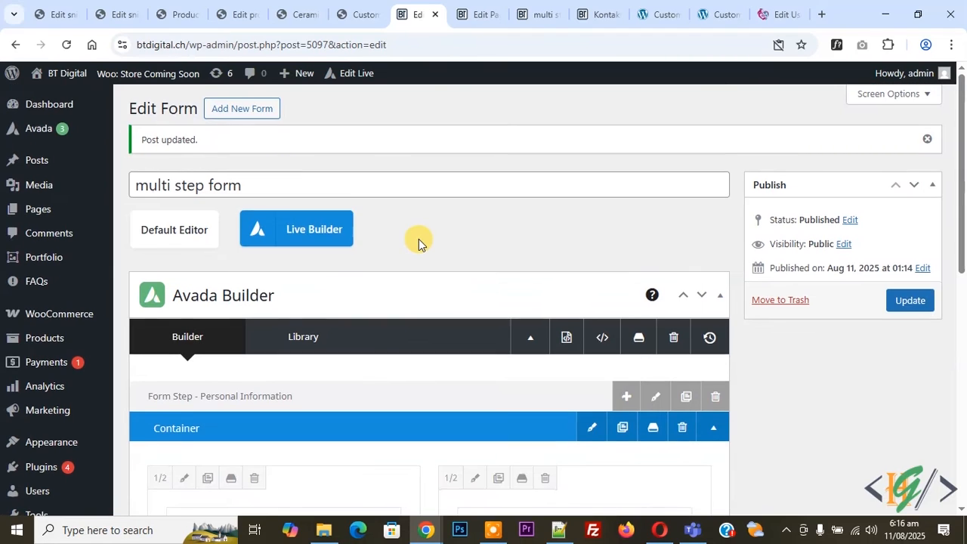
Insert a container with a single 1/1 column below the Name and Email fields
{"action": "scroll", "coordinate": [420, 242], "scroll_direction": "down", "scroll_amount": 5}
{"action": "left_click", "coordinate": [545, 314]}
{"action": "left_click", "coordinate": [356, 254]}
Add a Submit Button with the text "Next" to the 1/1 column
{"action": "left_click", "coordinate": [429, 434]}
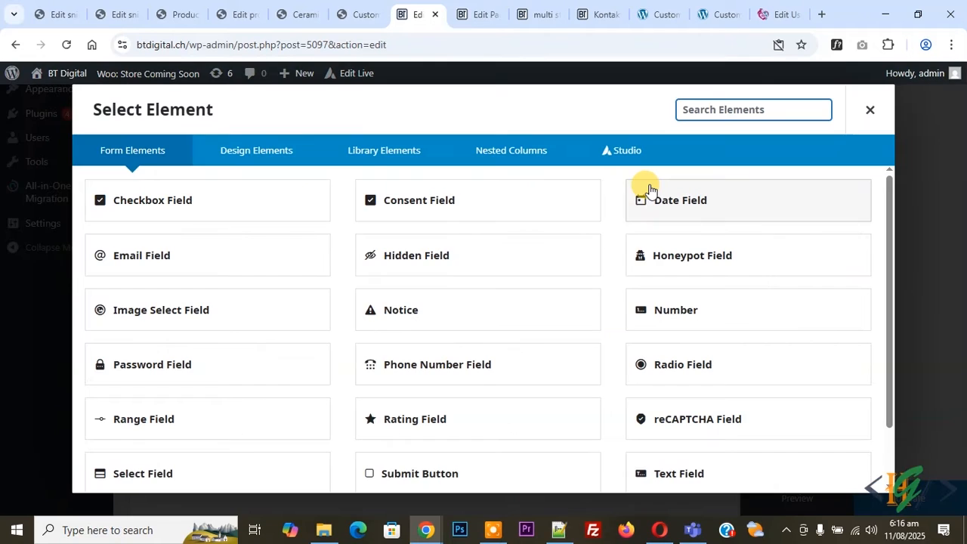
{"action": "type", "text": "sub"}
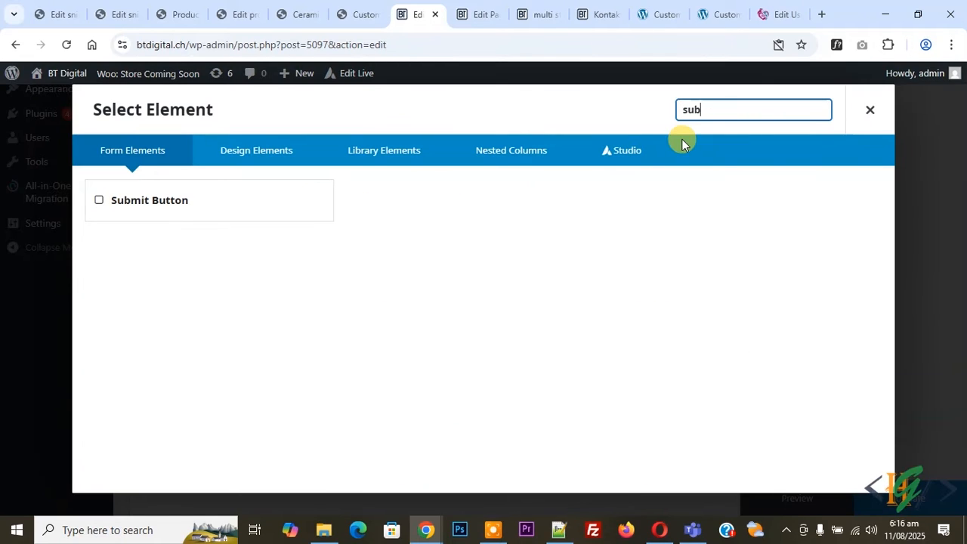
{"action": "left_click", "coordinate": [232, 205]}
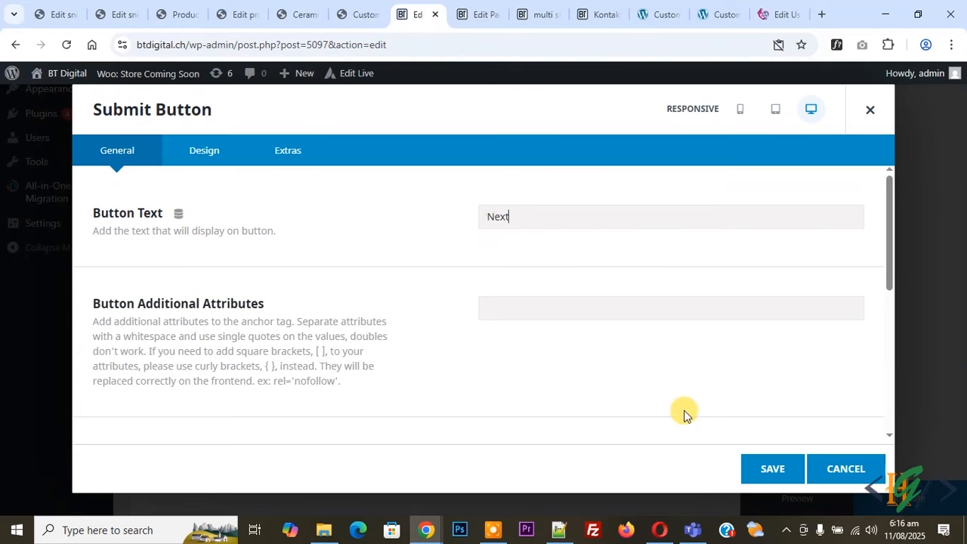
{"action": "left_click", "coordinate": [756, 470]}
{"action": "scroll", "coordinate": [431, 331], "scroll_direction": "down", "scroll_amount": 1}
{"action": "scroll", "coordinate": [398, 325], "scroll_direction": "up", "scroll_amount": 1}
{"action": "mouse_move", "coordinate": [263, 213]}
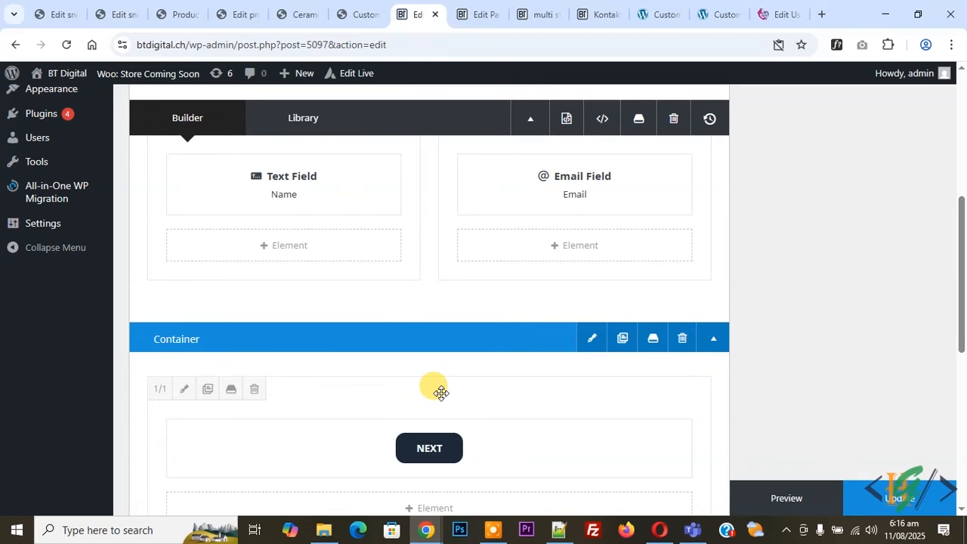
Insert a second Form Step below the container that holds the Next button
{"action": "scroll", "coordinate": [441, 392], "scroll_direction": "down", "scroll_amount": 2}
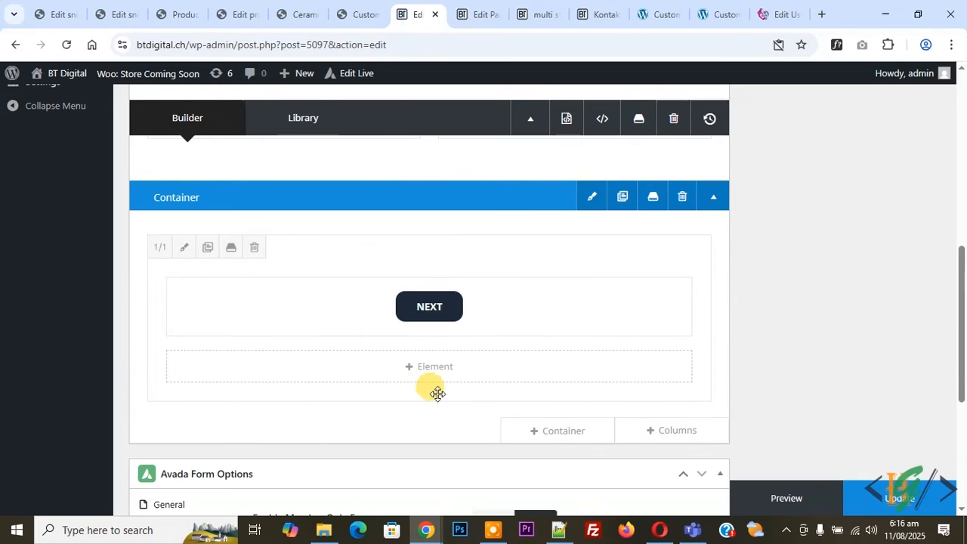
{"action": "left_click", "coordinate": [554, 432]}
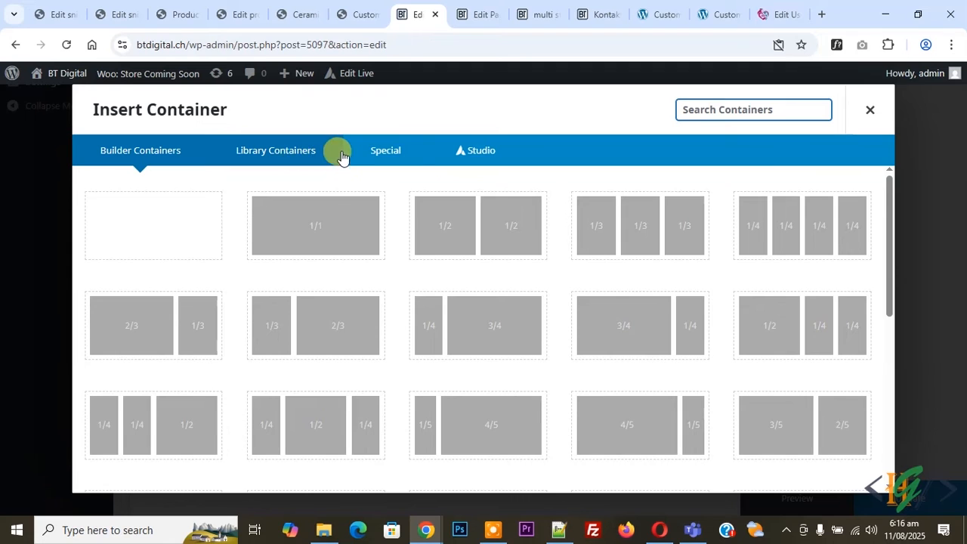
{"action": "left_click", "coordinate": [383, 151]}
{"action": "left_click", "coordinate": [158, 325]}
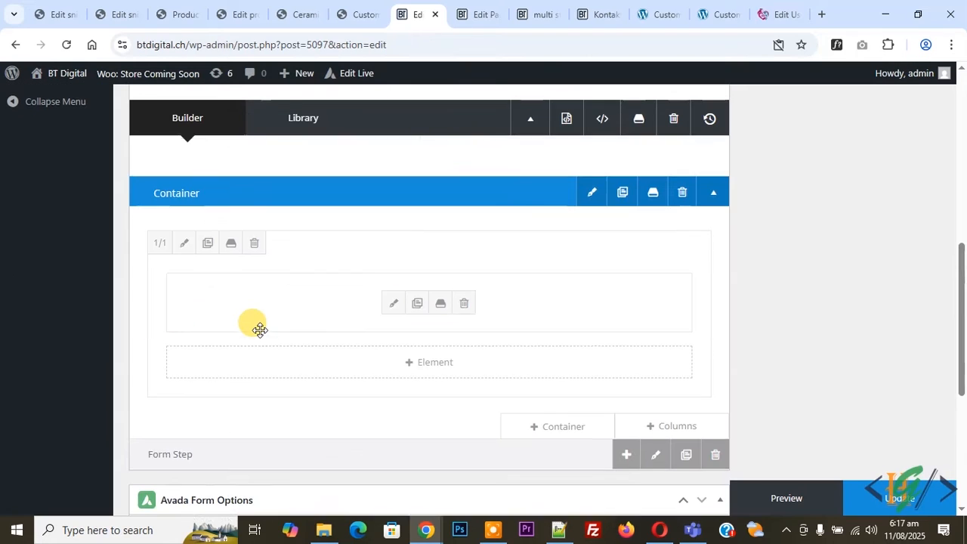
Set the second form step's title to "Project Information" and save it
{"action": "scroll", "coordinate": [255, 328], "scroll_direction": "down", "scroll_amount": 2}
{"action": "left_click", "coordinate": [644, 321]}
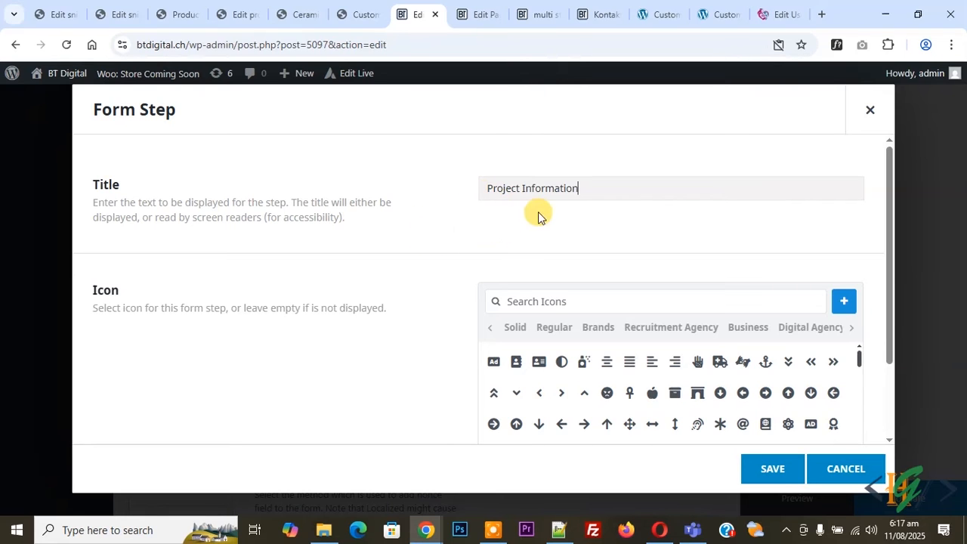
{"action": "left_click", "coordinate": [771, 468]}
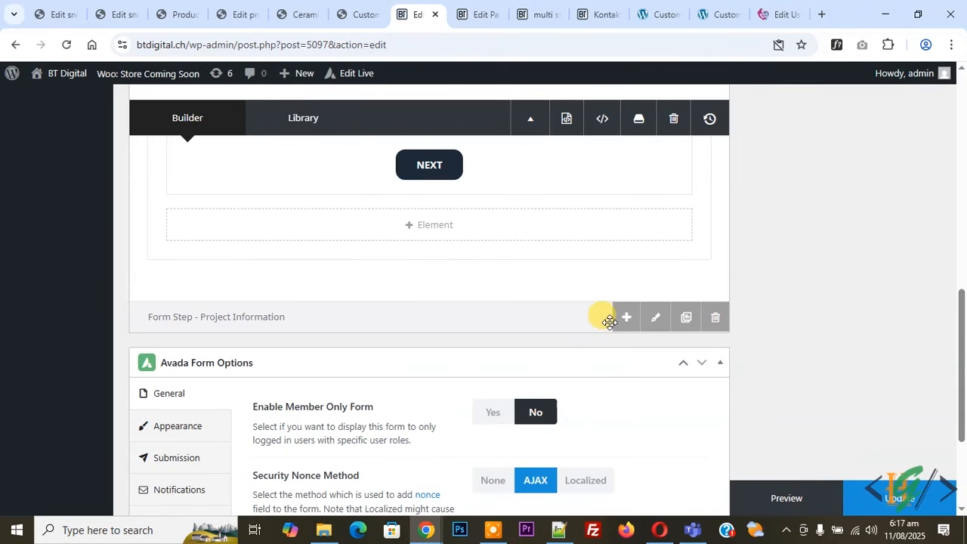
Insert a single-column 1/1 container below the Project Information form step and add a Textarea Field labelled "Message" to it
{"action": "left_click", "coordinate": [625, 321]}
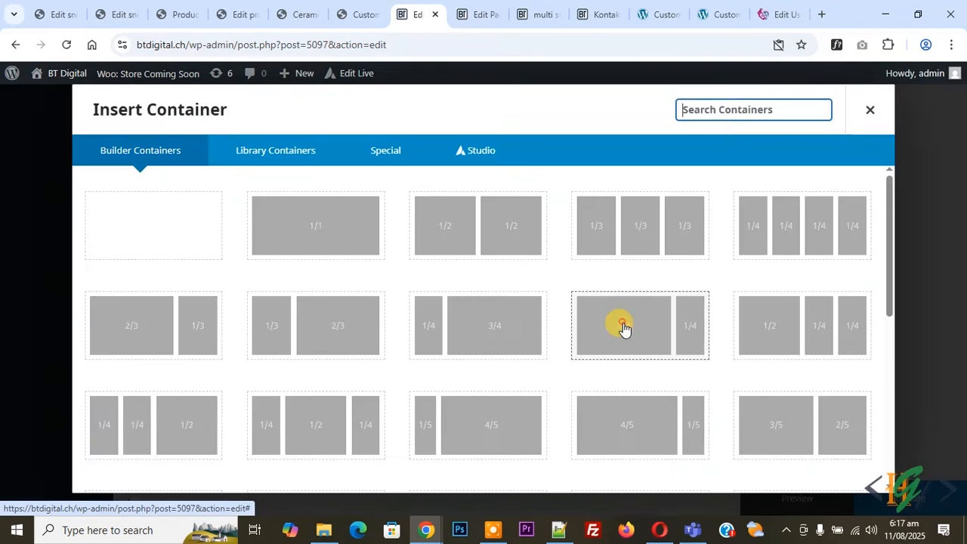
{"action": "left_click", "coordinate": [343, 253]}
{"action": "scroll", "coordinate": [406, 309], "scroll_direction": "down", "scroll_amount": 2}
{"action": "left_click", "coordinate": [435, 319]}
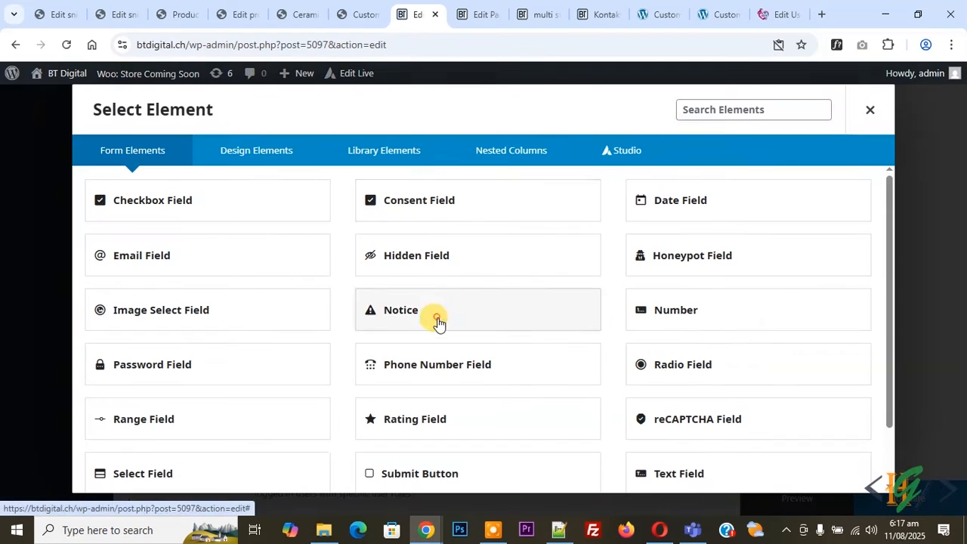
{"action": "type", "text": "text"}
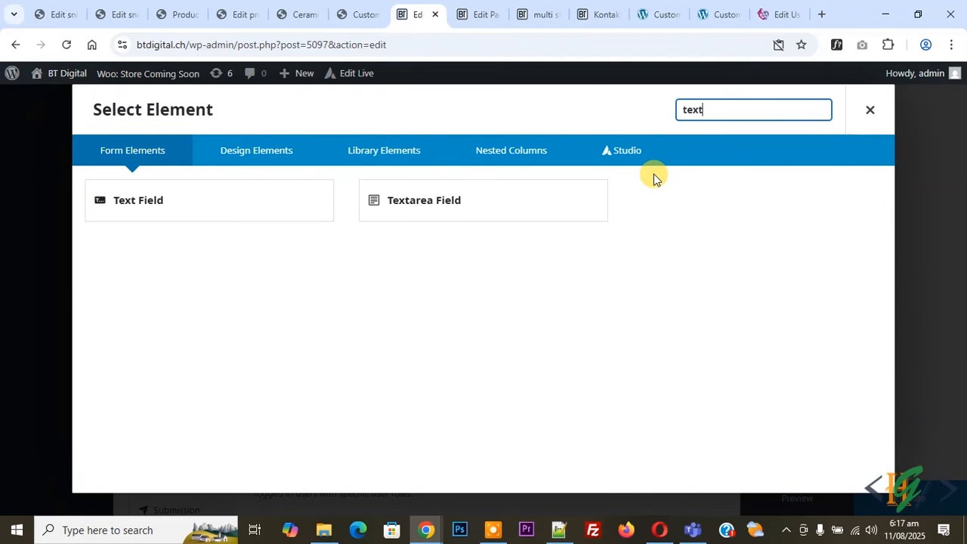
{"action": "left_click", "coordinate": [512, 219]}
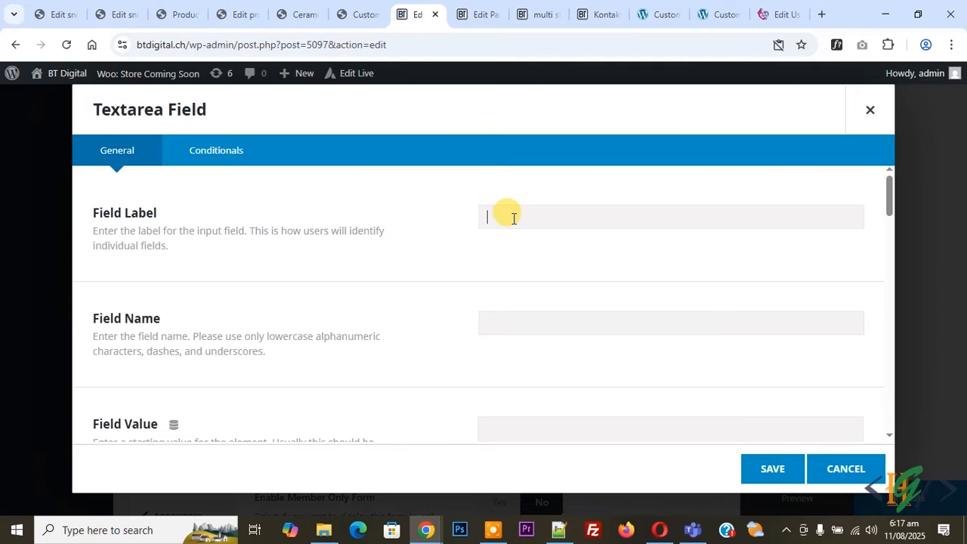
{"action": "left_click", "coordinate": [513, 219]}
{"action": "type", "text": "Message"}
{"action": "left_click", "coordinate": [751, 467]}
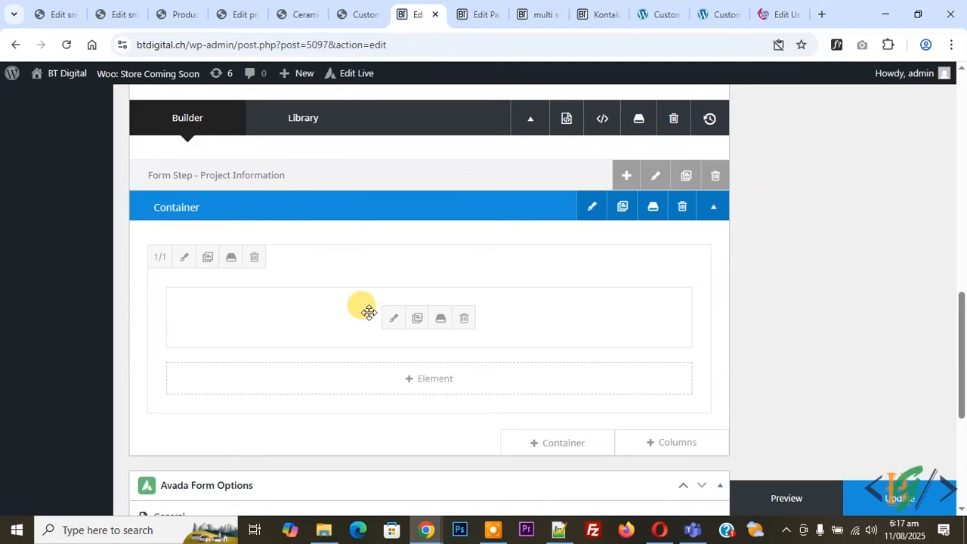
Add a Submit Button below the Message textarea, keeping the button text "Submit"
{"action": "left_click", "coordinate": [412, 380]}
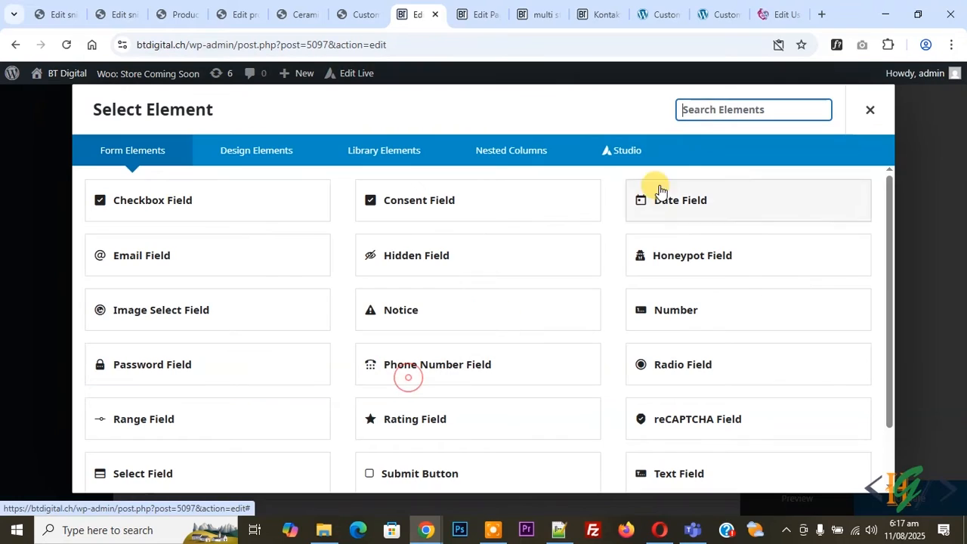
{"action": "type", "text": "sub"}
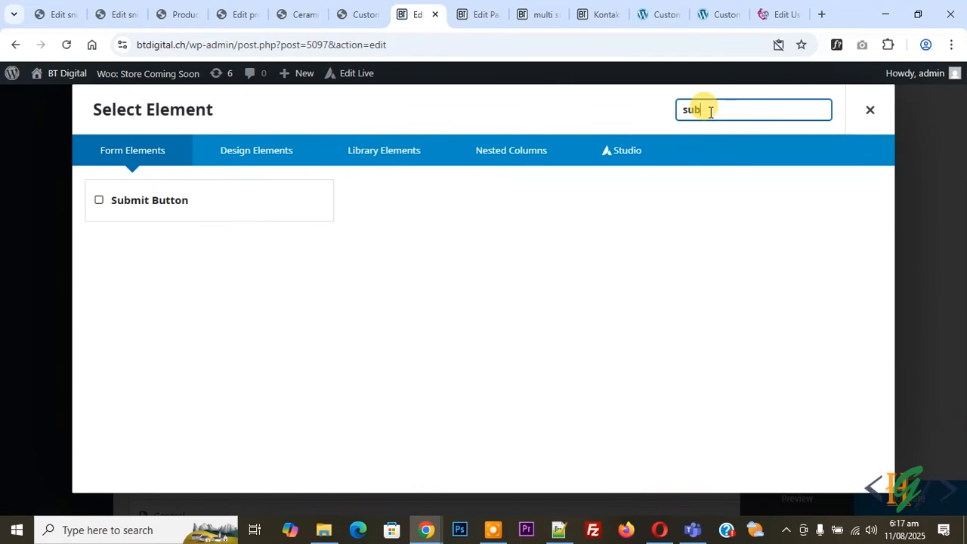
{"action": "left_click", "coordinate": [250, 209]}
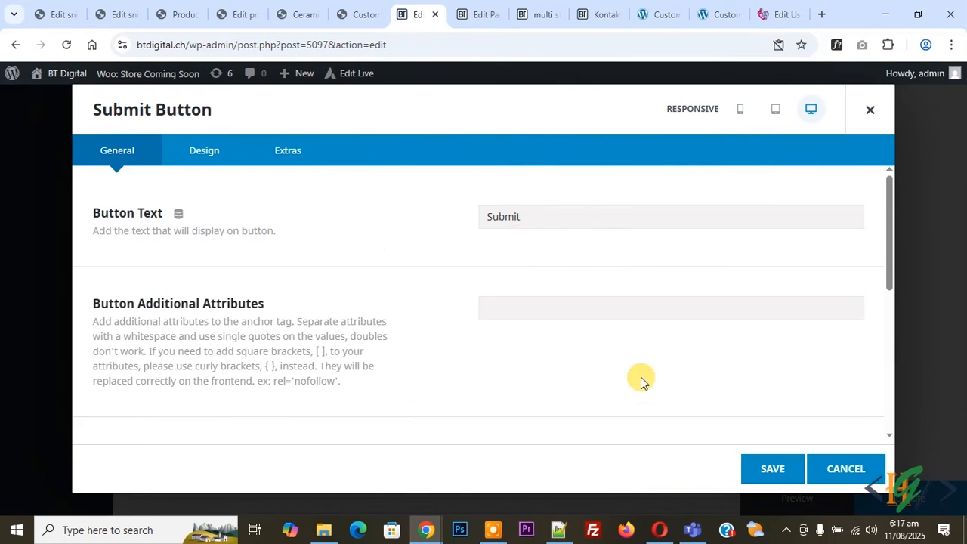
{"action": "left_click", "coordinate": [764, 475]}
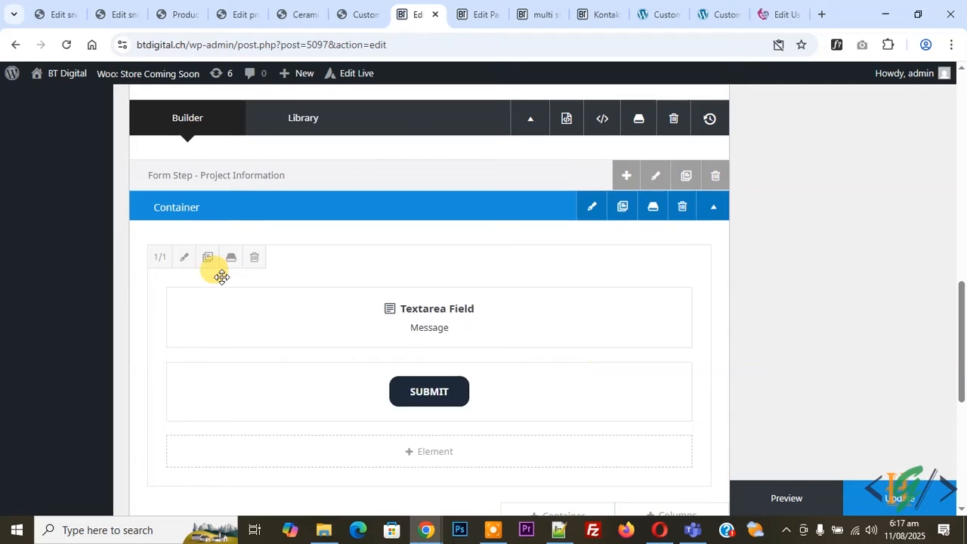
Review the form's Appearance options and the actions available for form submission
{"action": "scroll", "coordinate": [219, 277], "scroll_direction": "down", "scroll_amount": 2}
{"action": "mouse_move", "coordinate": [221, 276]}
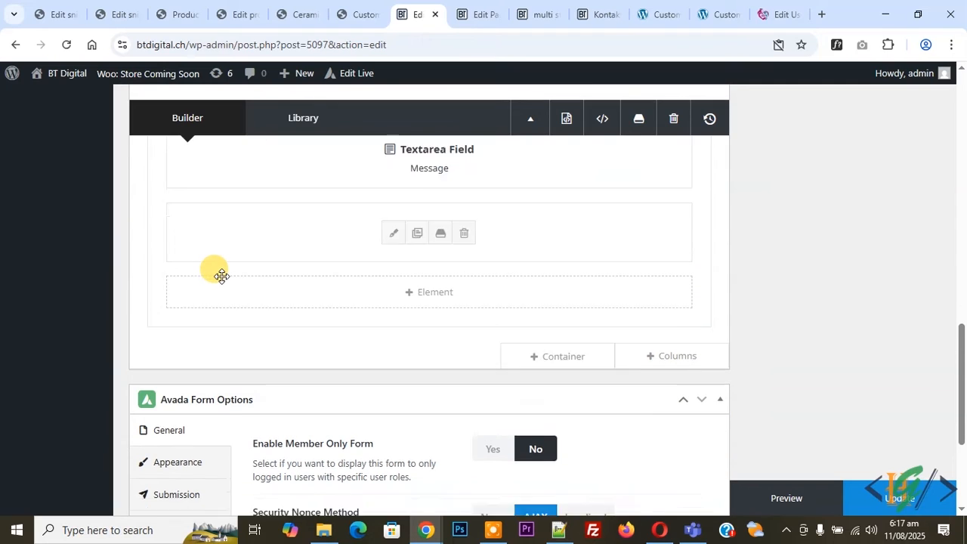
{"action": "scroll", "coordinate": [217, 269], "scroll_direction": "down", "scroll_amount": 3}
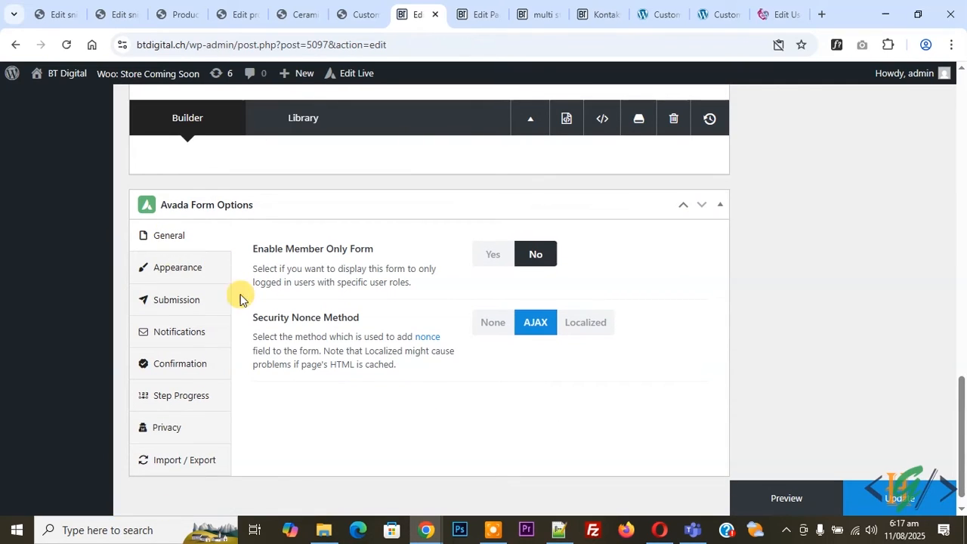
{"action": "left_click", "coordinate": [193, 268]}
{"action": "scroll", "coordinate": [378, 280], "scroll_direction": "down", "scroll_amount": 3}
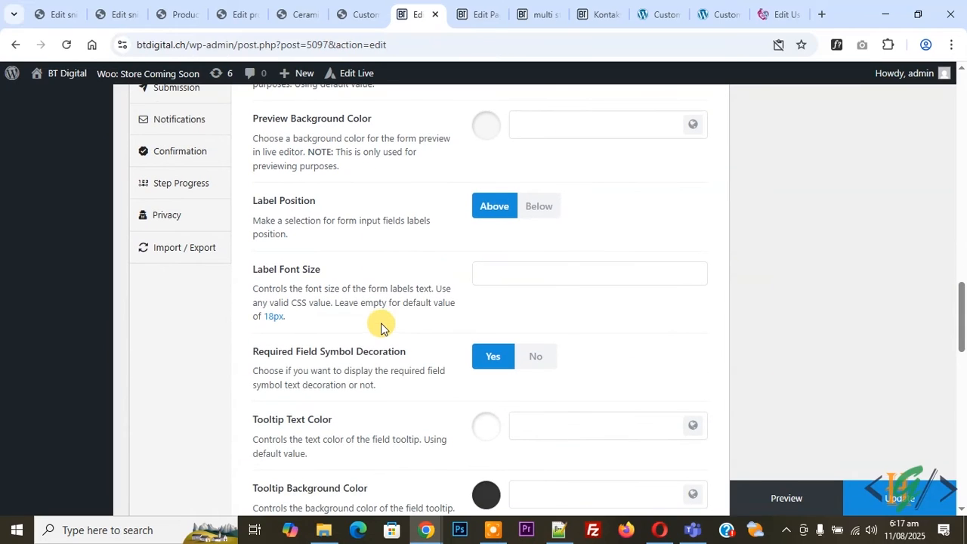
{"action": "scroll", "coordinate": [362, 378], "scroll_direction": "down", "scroll_amount": 1}
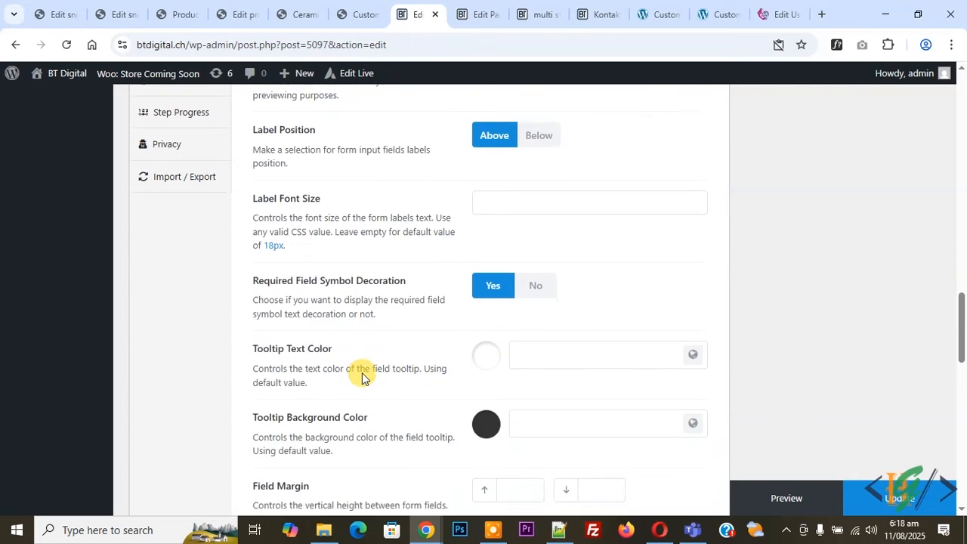
{"action": "scroll", "coordinate": [361, 378], "scroll_direction": "down", "scroll_amount": 2}
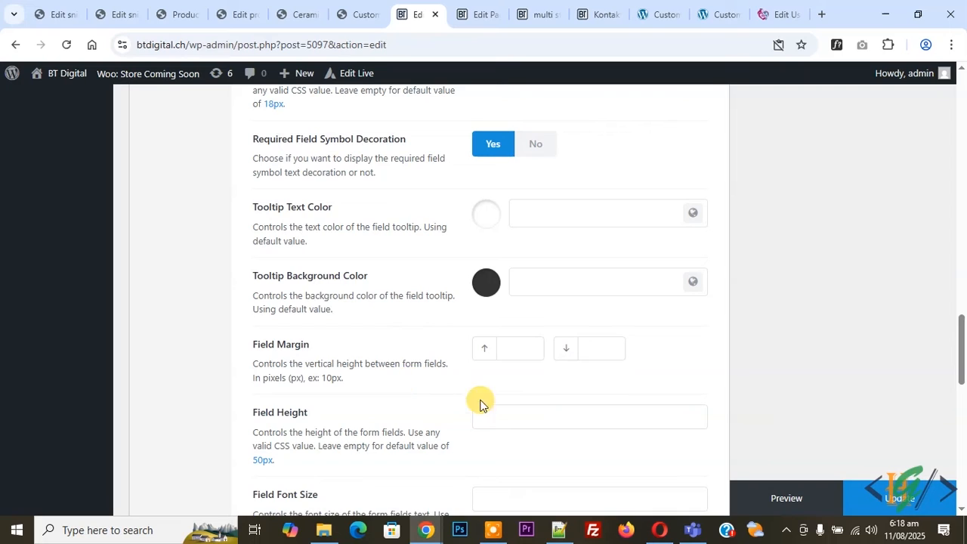
{"action": "scroll", "coordinate": [494, 394], "scroll_direction": "up", "scroll_amount": 5}
{"action": "left_click", "coordinate": [186, 227]}
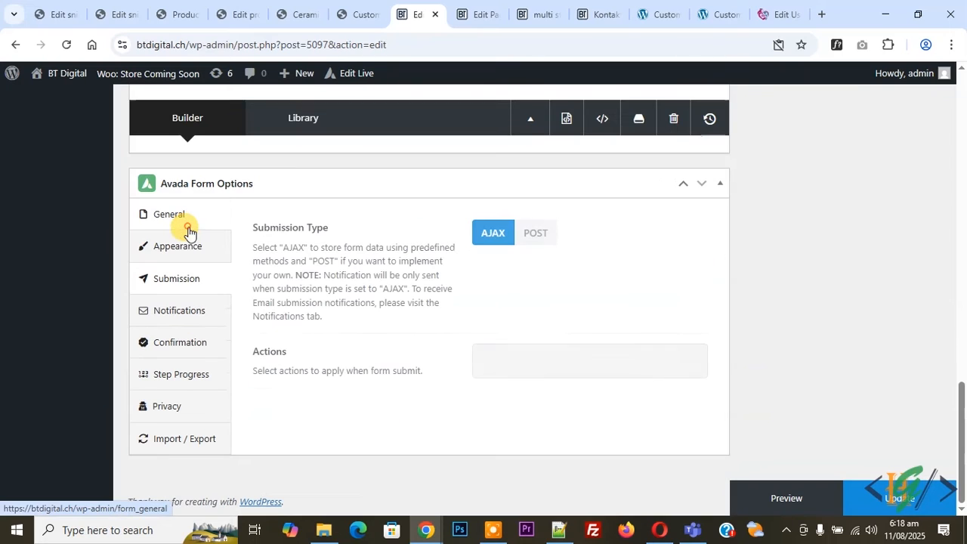
{"action": "left_click", "coordinate": [580, 364]}
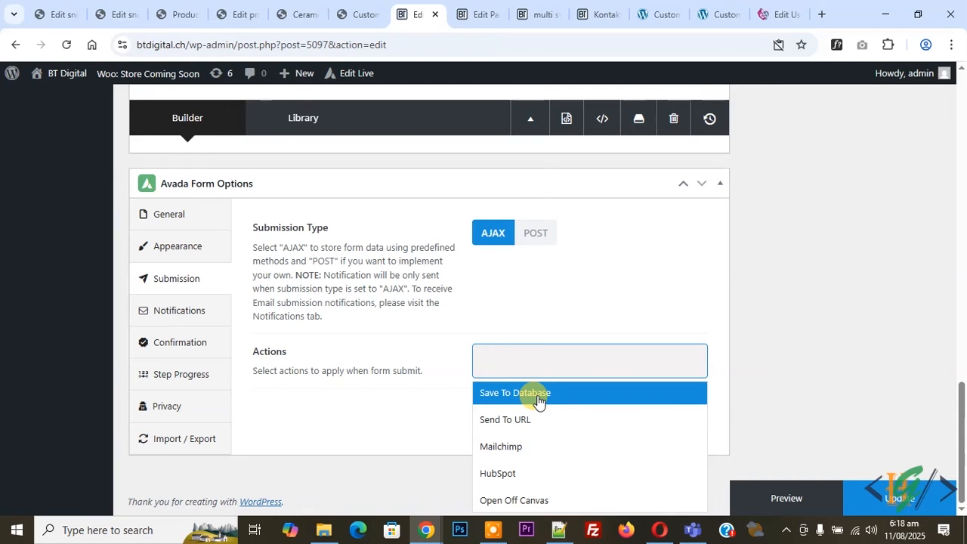
{"action": "left_click", "coordinate": [385, 414]}
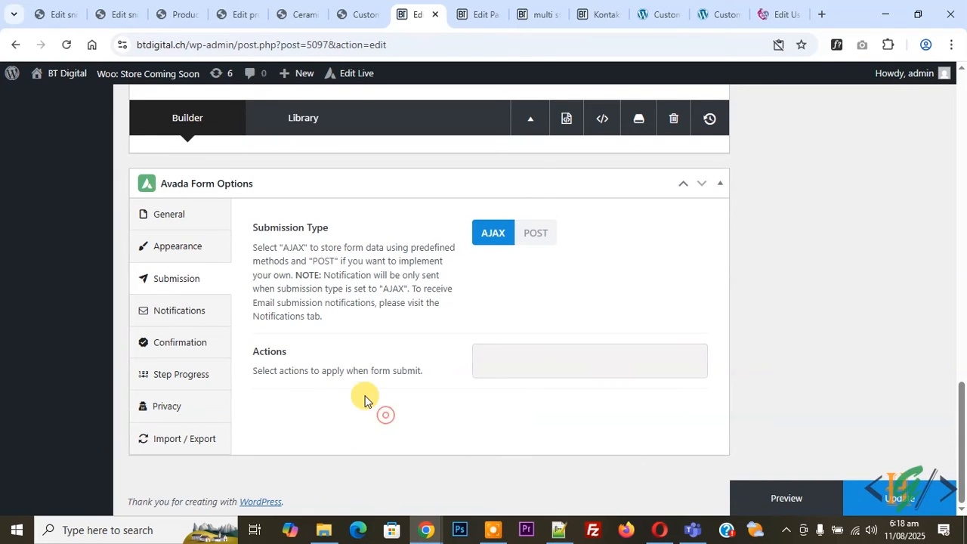
Add a form notification and label it "Admin Notification"
{"action": "left_click", "coordinate": [206, 318]}
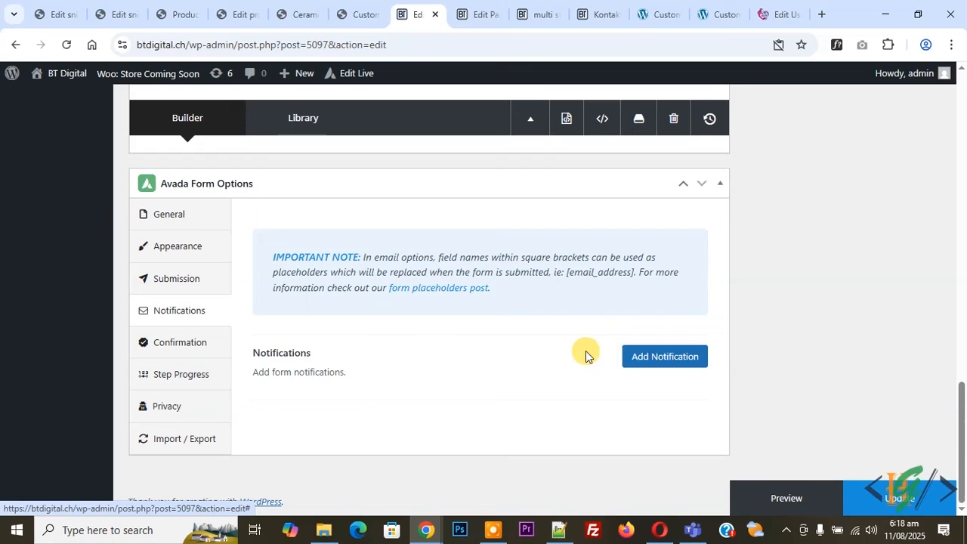
{"action": "left_click", "coordinate": [648, 361]}
{"action": "scroll", "coordinate": [321, 266], "scroll_direction": "down", "scroll_amount": 2}
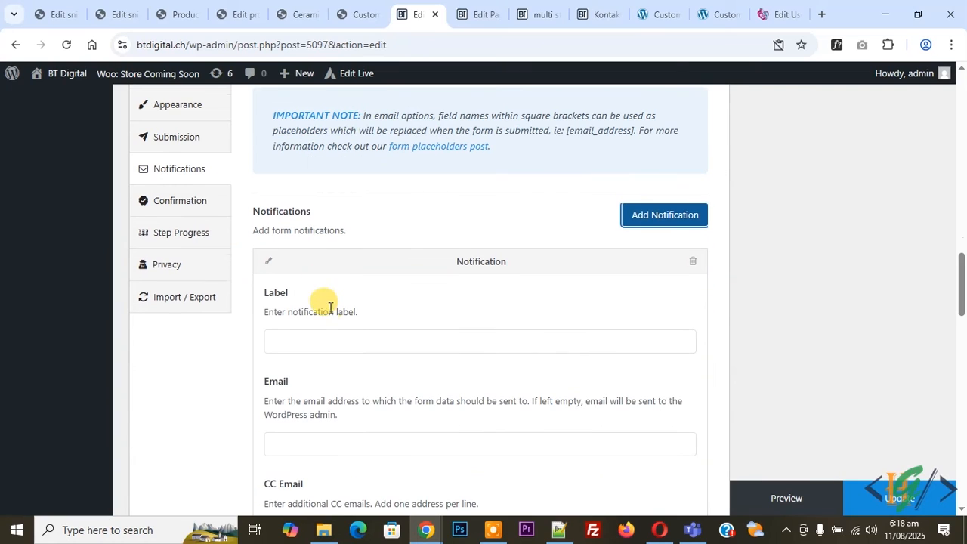
{"action": "left_click", "coordinate": [302, 342]}
{"action": "type", "text": "Admin Notification"}
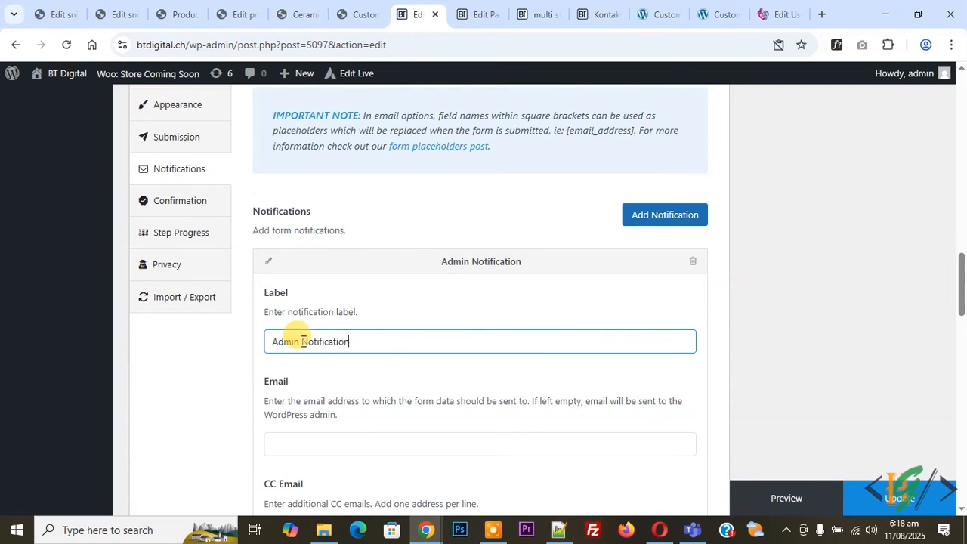
Review the notification's recipient, CC and BCC, subject, sender, reply-to, attachment and email message fields
{"action": "scroll", "coordinate": [318, 348], "scroll_direction": "down", "scroll_amount": 1}
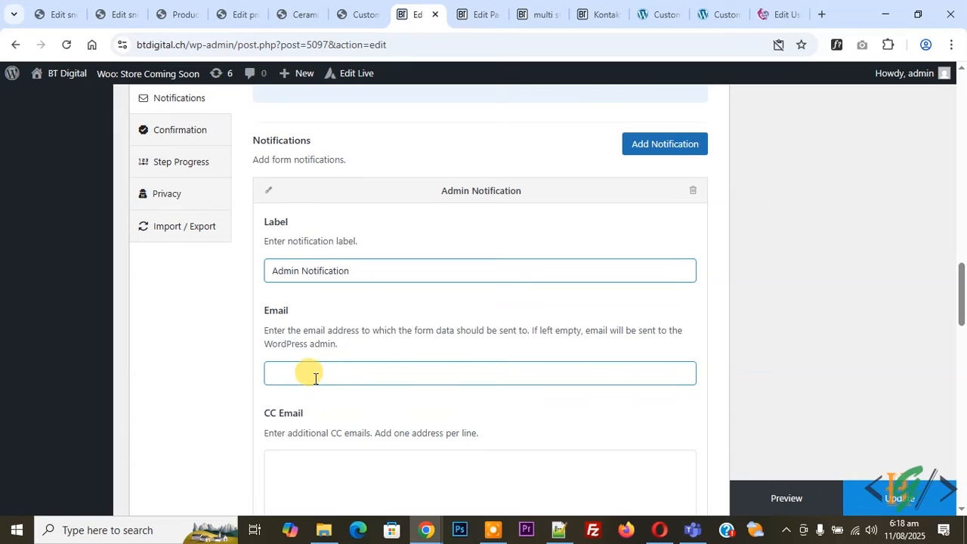
{"action": "scroll", "coordinate": [310, 385], "scroll_direction": "down", "scroll_amount": 2}
{"action": "left_click", "coordinate": [340, 365]}
{"action": "scroll", "coordinate": [378, 330], "scroll_direction": "down", "scroll_amount": 3}
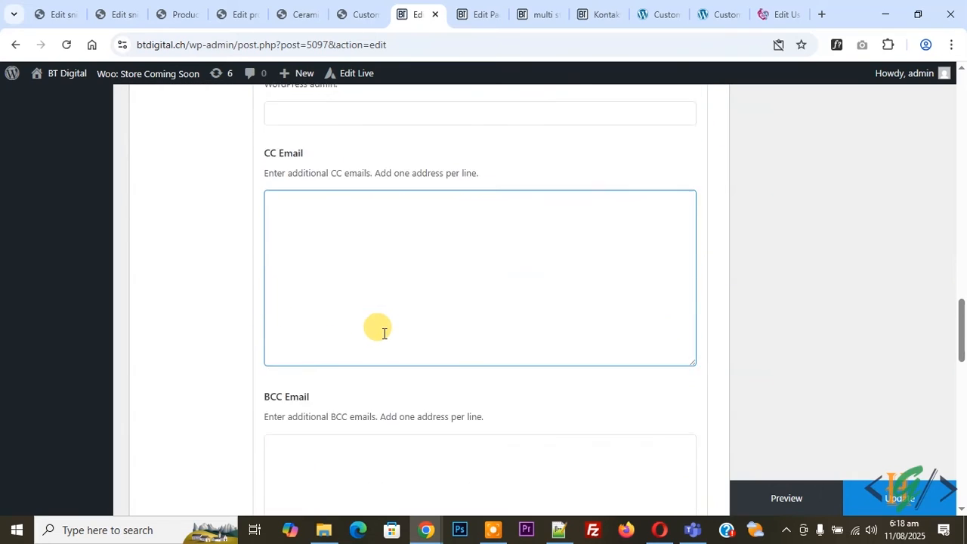
{"action": "scroll", "coordinate": [380, 272], "scroll_direction": "down", "scroll_amount": 5}
{"action": "left_click", "coordinate": [311, 236]}
{"action": "scroll", "coordinate": [417, 244], "scroll_direction": "down", "scroll_amount": 2}
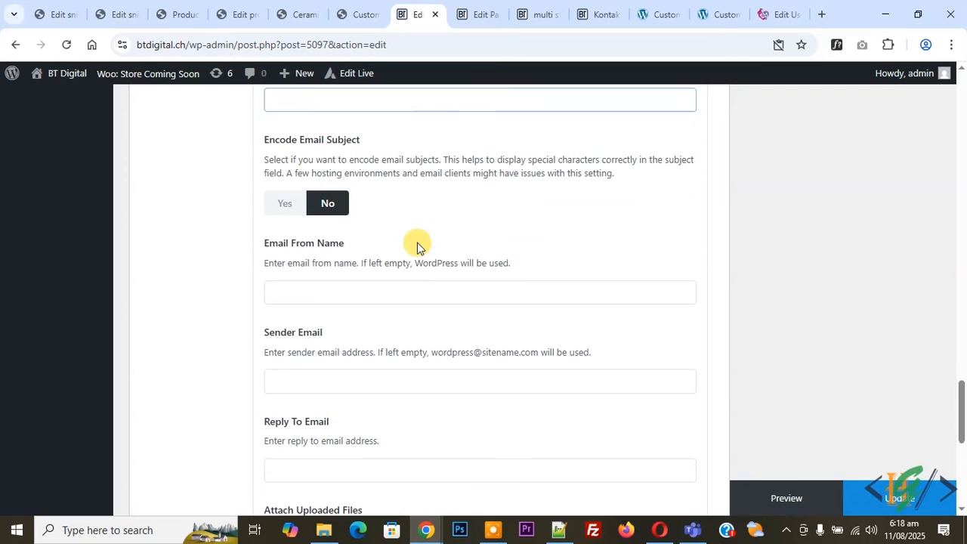
{"action": "scroll", "coordinate": [399, 324], "scroll_direction": "down", "scroll_amount": 2}
{"action": "left_click", "coordinate": [333, 325]}
{"action": "scroll", "coordinate": [333, 325], "scroll_direction": "down", "scroll_amount": 3}
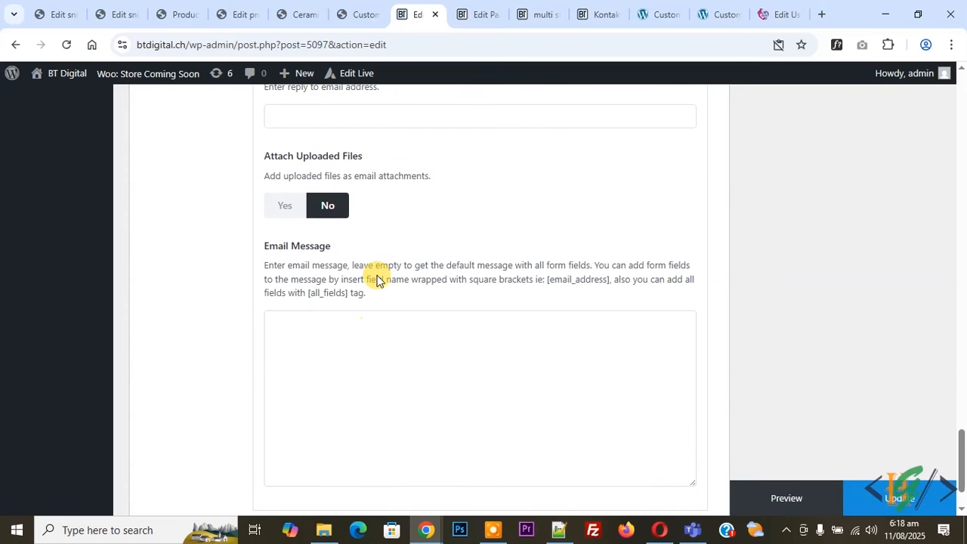
{"action": "scroll", "coordinate": [431, 222], "scroll_direction": "down", "scroll_amount": 1}
{"action": "left_click", "coordinate": [452, 258]}
{"action": "scroll", "coordinate": [452, 258], "scroll_direction": "up", "scroll_amount": 15}
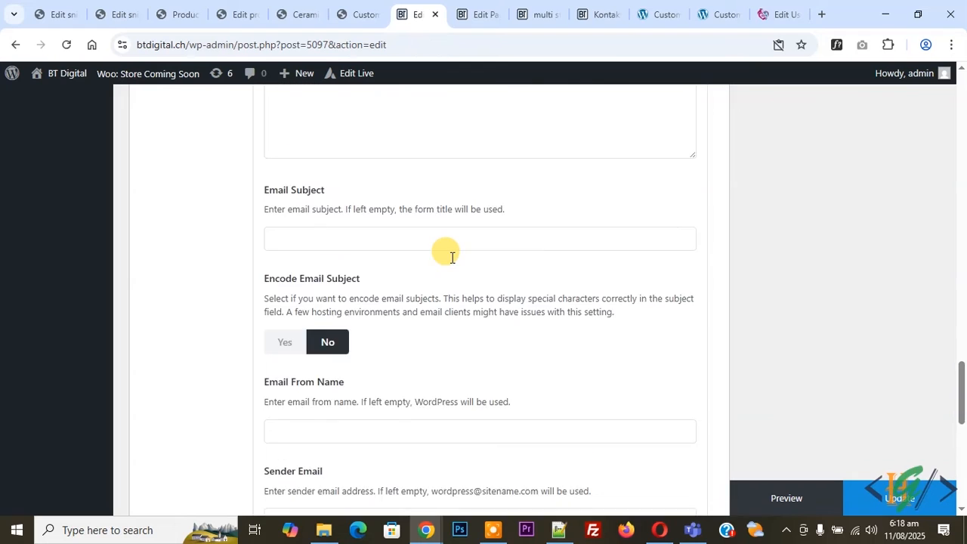
{"action": "scroll", "coordinate": [451, 258], "scroll_direction": "up", "scroll_amount": 1}
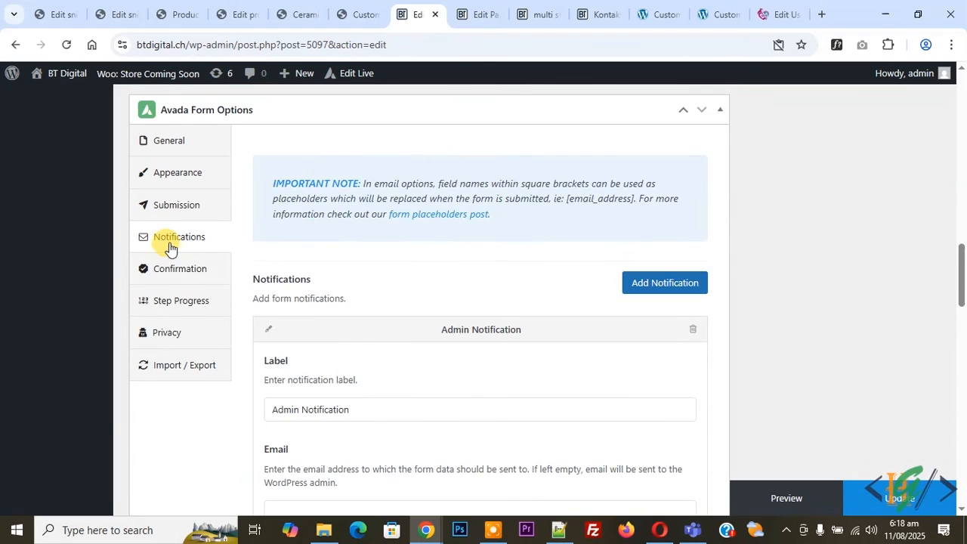
Check the form's confirmation settings and add a Notice element with the default success and error messages below the Submit button
{"action": "left_click", "coordinate": [177, 268]}
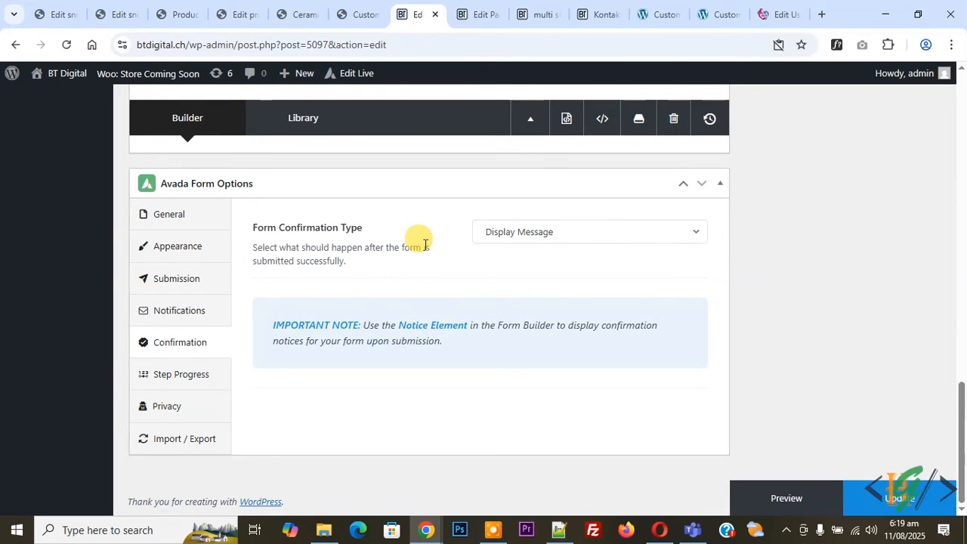
{"action": "scroll", "coordinate": [413, 288], "scroll_direction": "up", "scroll_amount": 4}
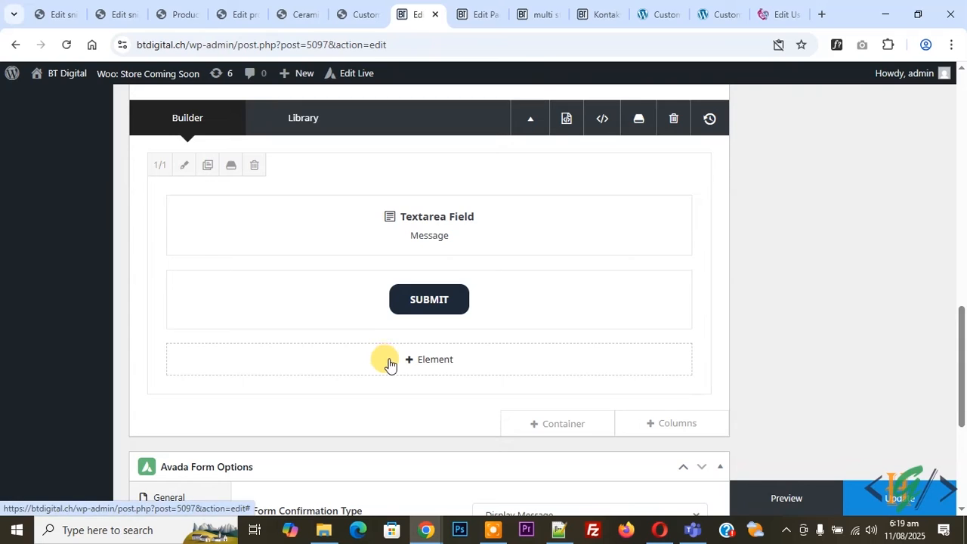
{"action": "left_click", "coordinate": [388, 360]}
{"action": "type", "text": "no"}
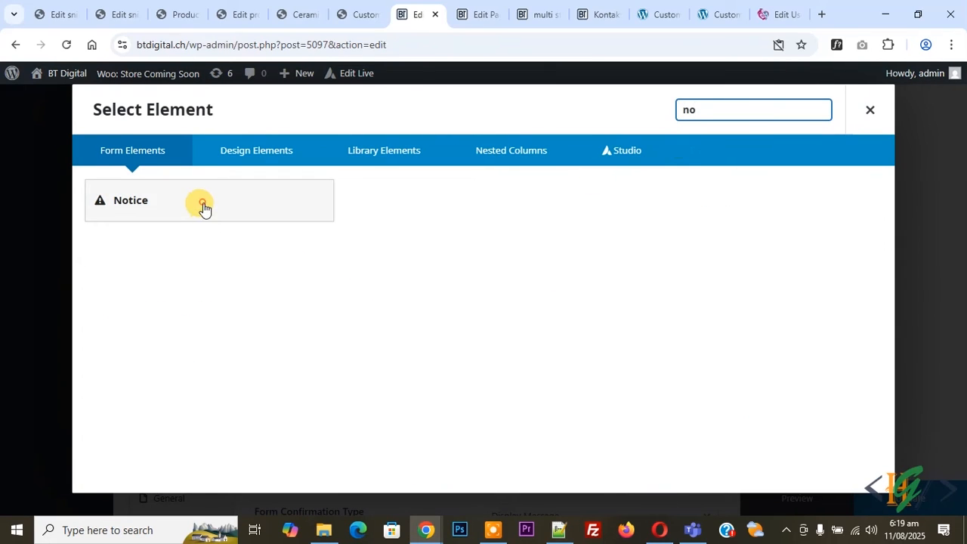
{"action": "left_click", "coordinate": [203, 209]}
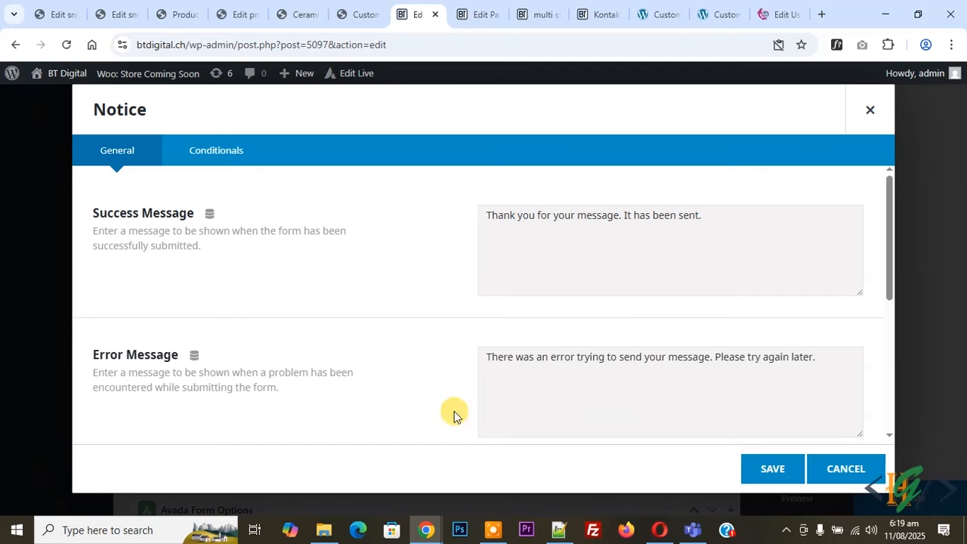
{"action": "left_click", "coordinate": [772, 469]}
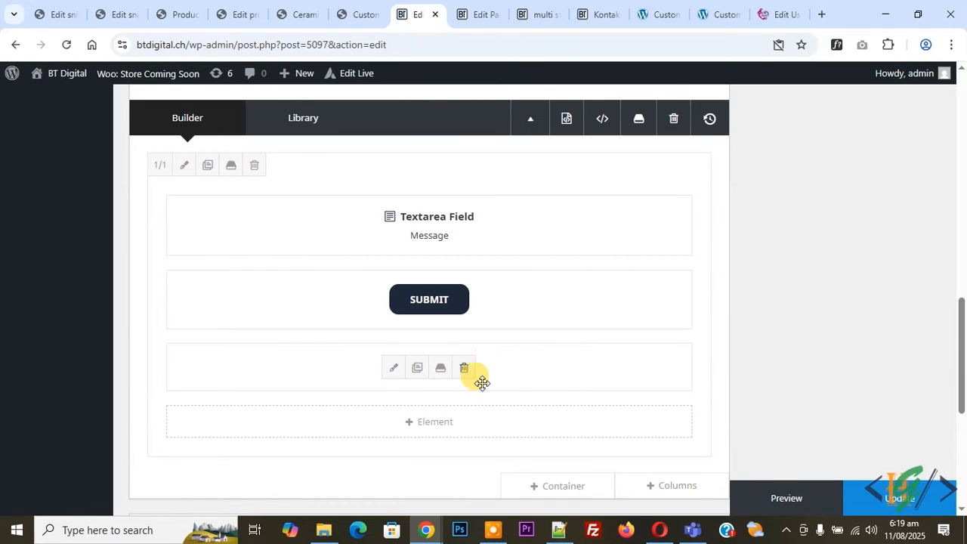
Set the form steps navigation style to Progress Bar and check its related options
{"action": "scroll", "coordinate": [287, 287], "scroll_direction": "down", "scroll_amount": 5}
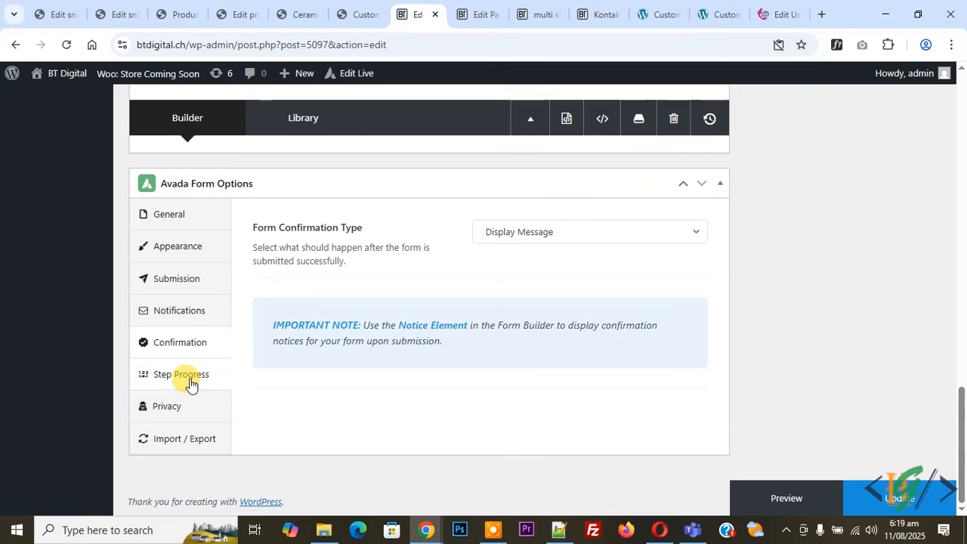
{"action": "left_click", "coordinate": [190, 378]}
{"action": "left_click", "coordinate": [498, 357]}
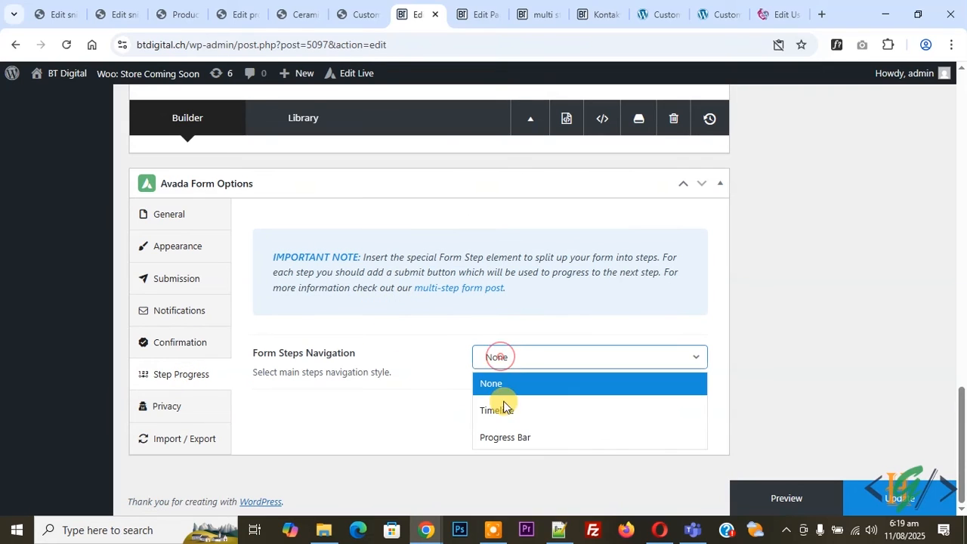
{"action": "left_click", "coordinate": [505, 440]}
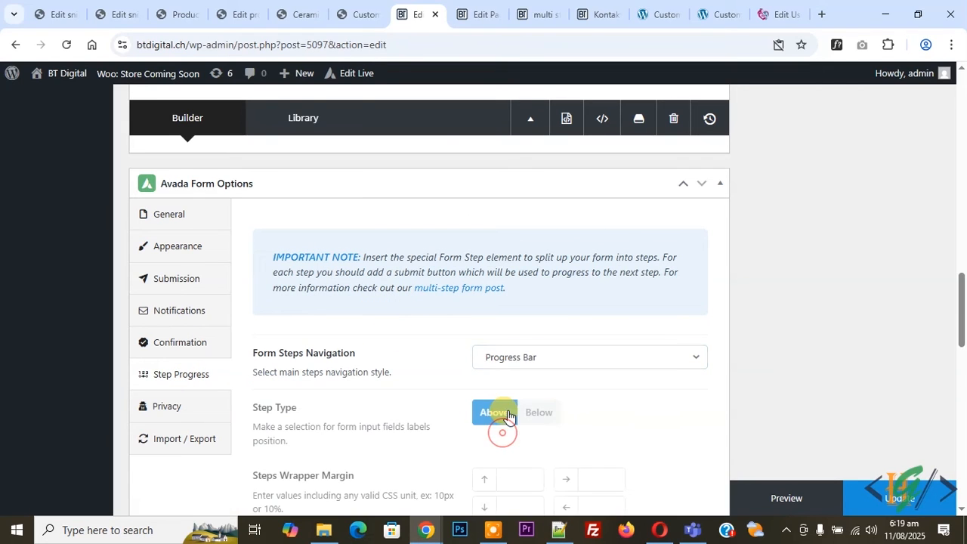
{"action": "left_click", "coordinate": [521, 365]}
{"action": "scroll", "coordinate": [351, 240], "scroll_direction": "down", "scroll_amount": 3}
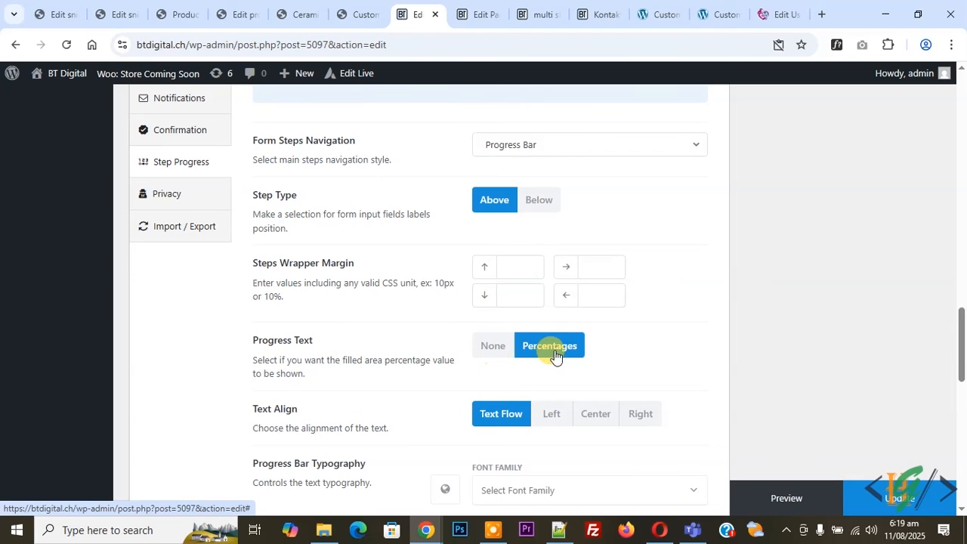
Set the progress bar title color to #000000 and enable striped filling with animated stripes
{"action": "scroll", "coordinate": [476, 431], "scroll_direction": "down", "scroll_amount": 2}
{"action": "scroll", "coordinate": [471, 417], "scroll_direction": "down", "scroll_amount": 2}
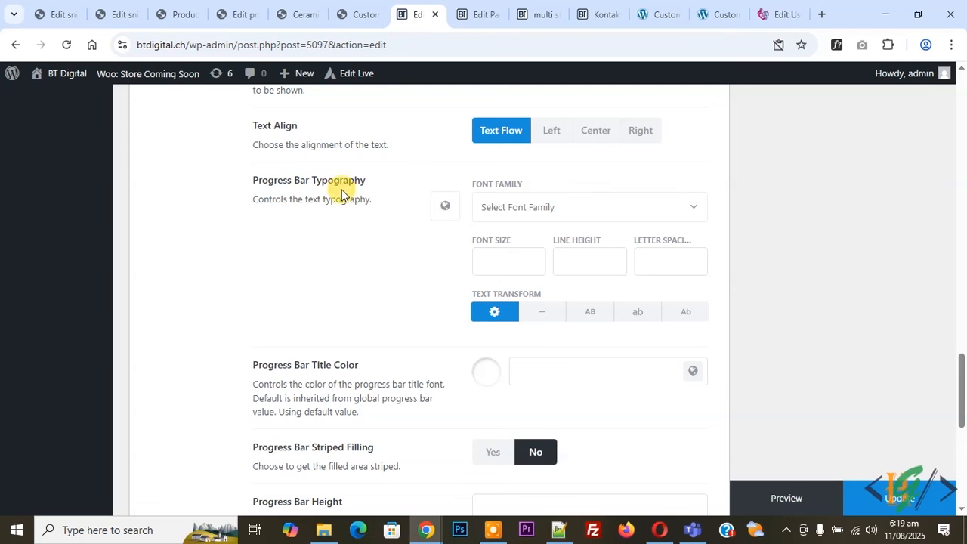
{"action": "scroll", "coordinate": [413, 253], "scroll_direction": "down", "scroll_amount": 2}
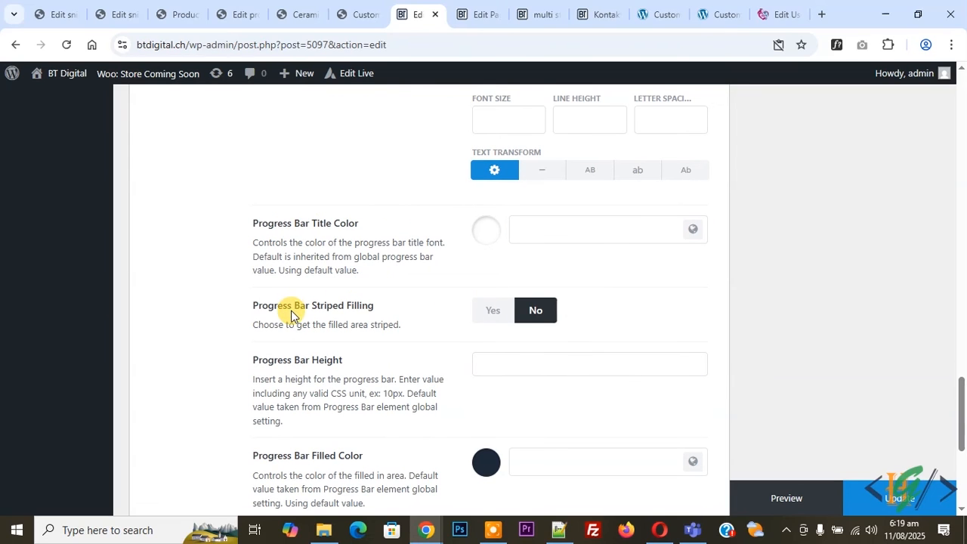
{"action": "scroll", "coordinate": [491, 243], "scroll_direction": "down", "scroll_amount": 1}
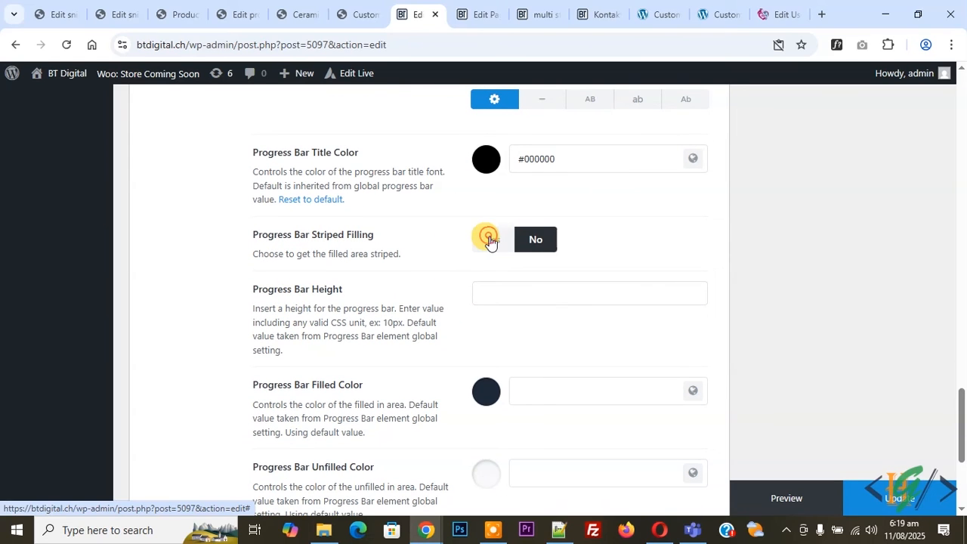
{"action": "left_click_drag", "start_coordinate": [490, 240], "coordinate": [478, 191]}
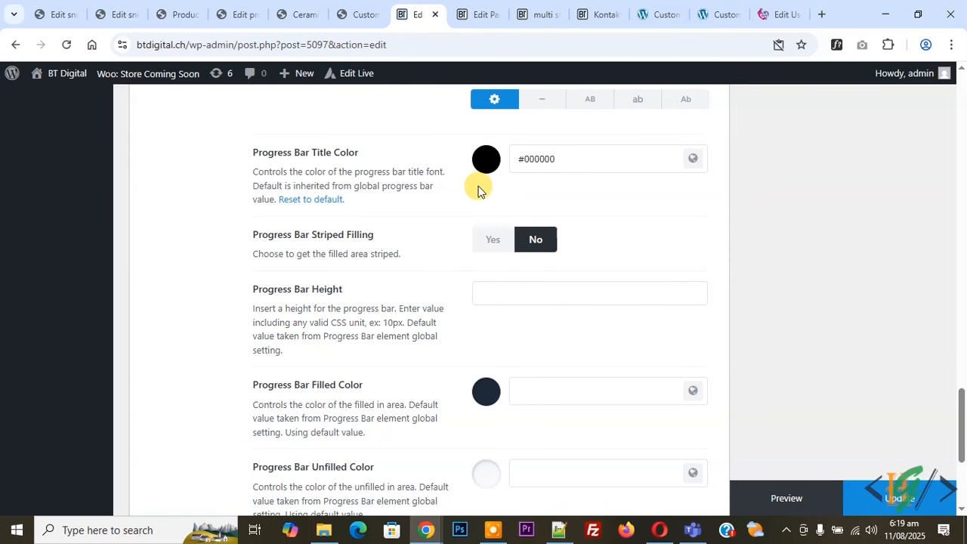
{"action": "left_click", "coordinate": [490, 242]}
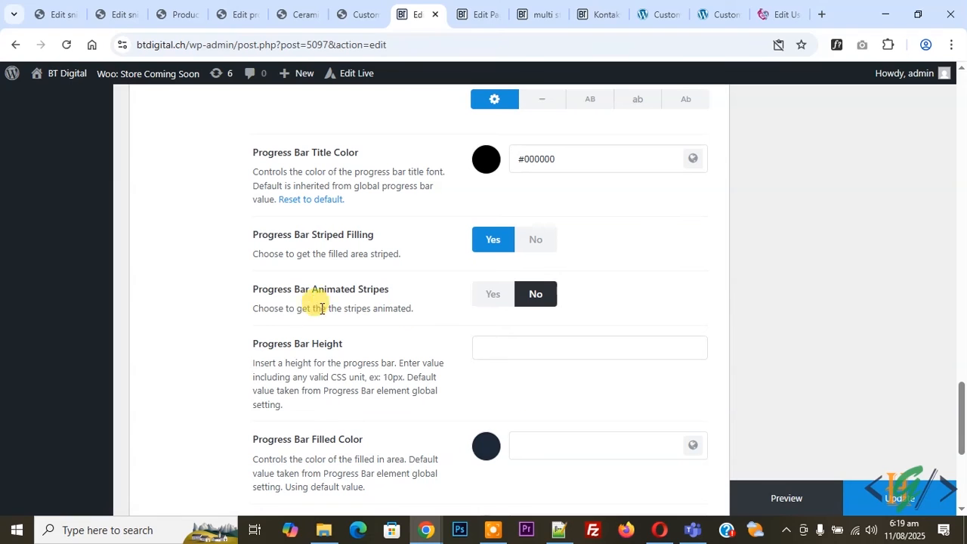
{"action": "left_click", "coordinate": [485, 300]}
Set the progress bar unfilled color to the green shade #01bc97
{"action": "scroll", "coordinate": [434, 296], "scroll_direction": "down", "scroll_amount": 1}
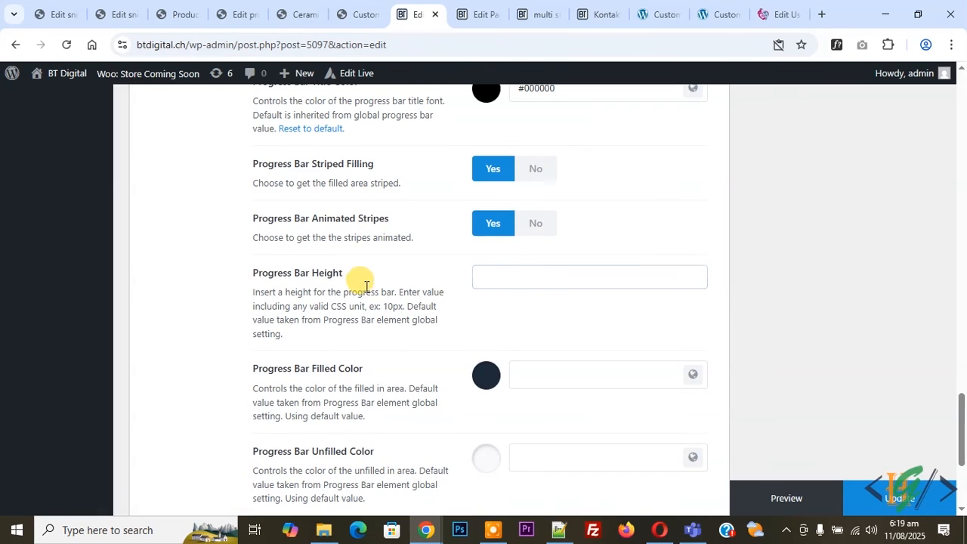
{"action": "scroll", "coordinate": [408, 296], "scroll_direction": "down", "scroll_amount": 3}
{"action": "scroll", "coordinate": [411, 280], "scroll_direction": "up", "scroll_amount": 3}
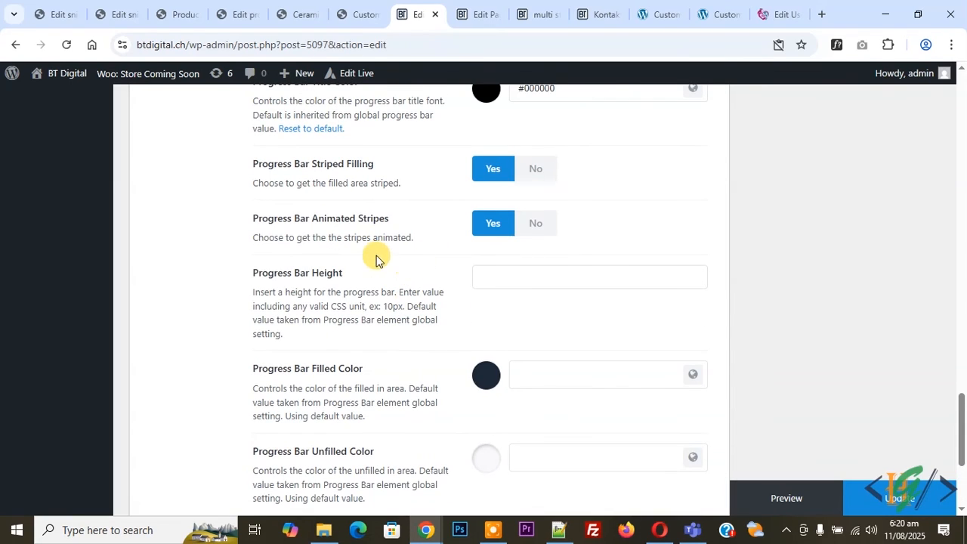
{"action": "scroll", "coordinate": [383, 280], "scroll_direction": "down", "scroll_amount": 3}
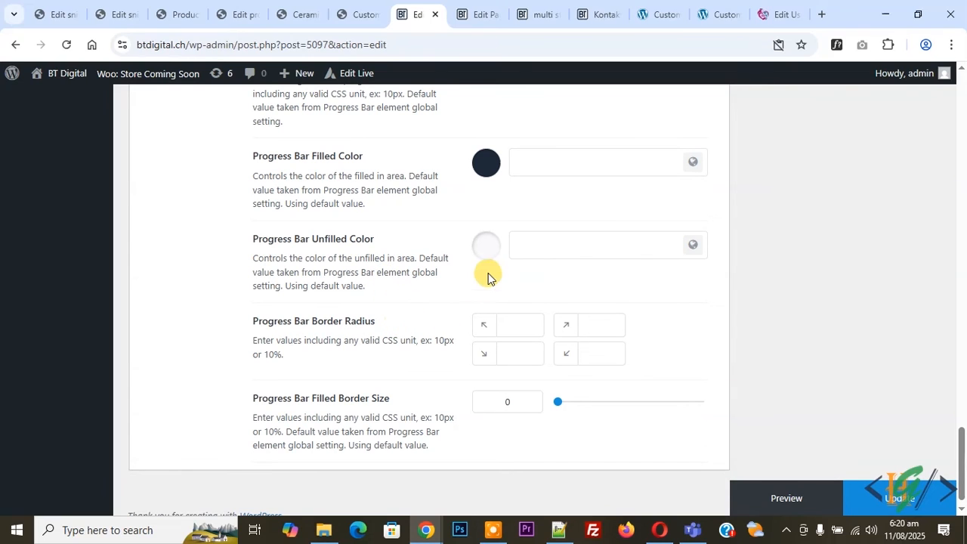
{"action": "left_click", "coordinate": [486, 246]}
{"action": "left_click", "coordinate": [563, 329]}
{"action": "left_click_drag", "start_coordinate": [632, 333], "coordinate": [629, 277]}
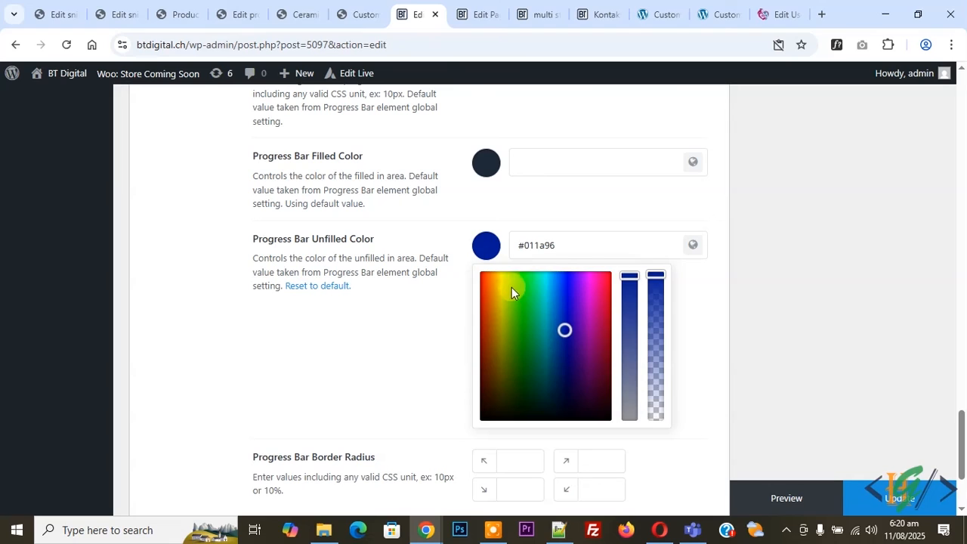
{"action": "left_click", "coordinate": [383, 312]}
{"action": "left_click", "coordinate": [293, 327]}
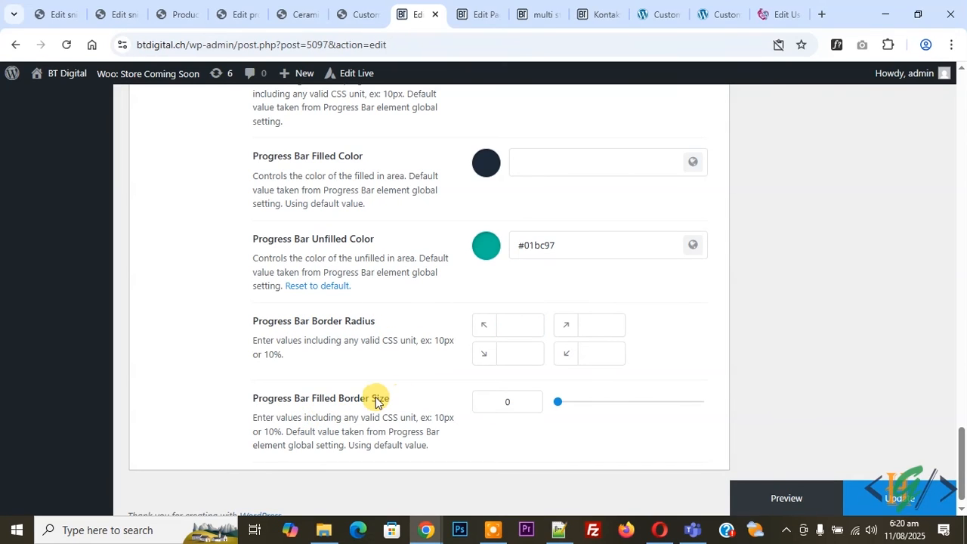
Check the form's privacy options and save the updated form
{"action": "scroll", "coordinate": [366, 365], "scroll_direction": "up", "scroll_amount": 15}
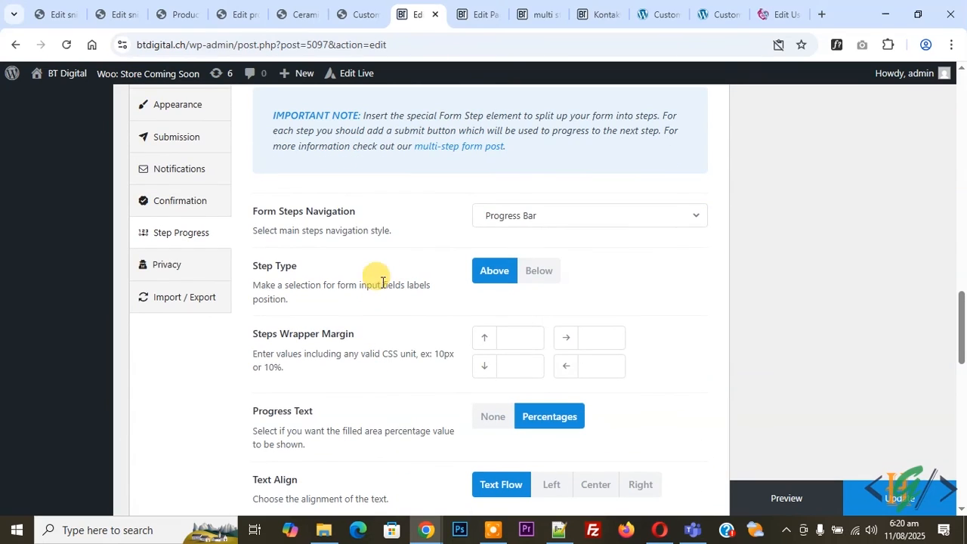
{"action": "left_click", "coordinate": [175, 266]}
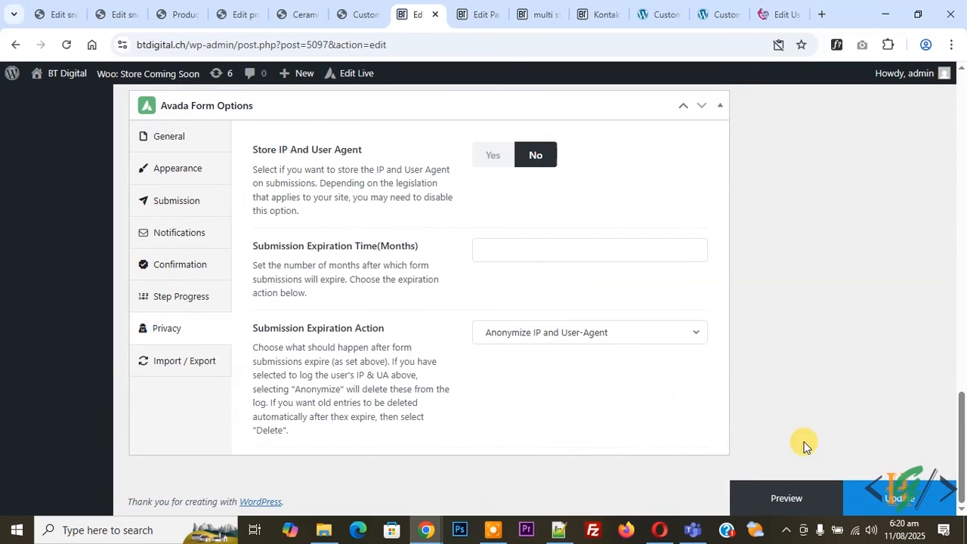
{"action": "left_click", "coordinate": [899, 498]}
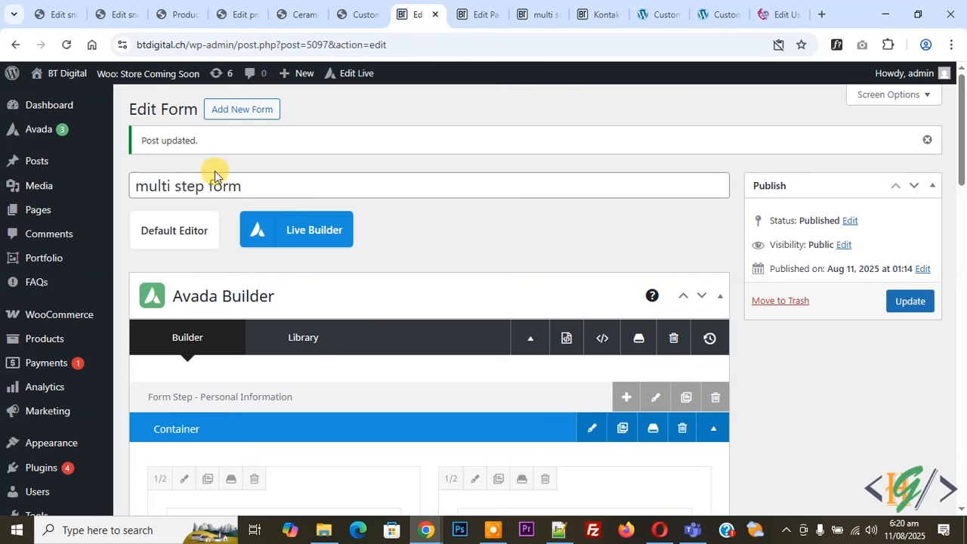
Add an Avada Form element showing "multi step form" to the multi step form page and update the page
{"action": "left_click", "coordinate": [478, 14]}
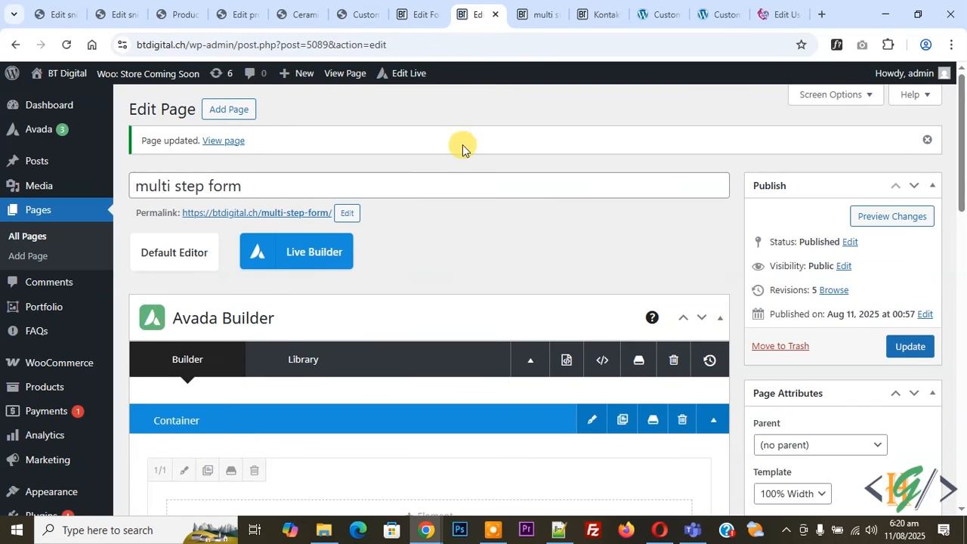
{"action": "scroll", "coordinate": [451, 256], "scroll_direction": "down", "scroll_amount": 3}
{"action": "left_click", "coordinate": [438, 299]}
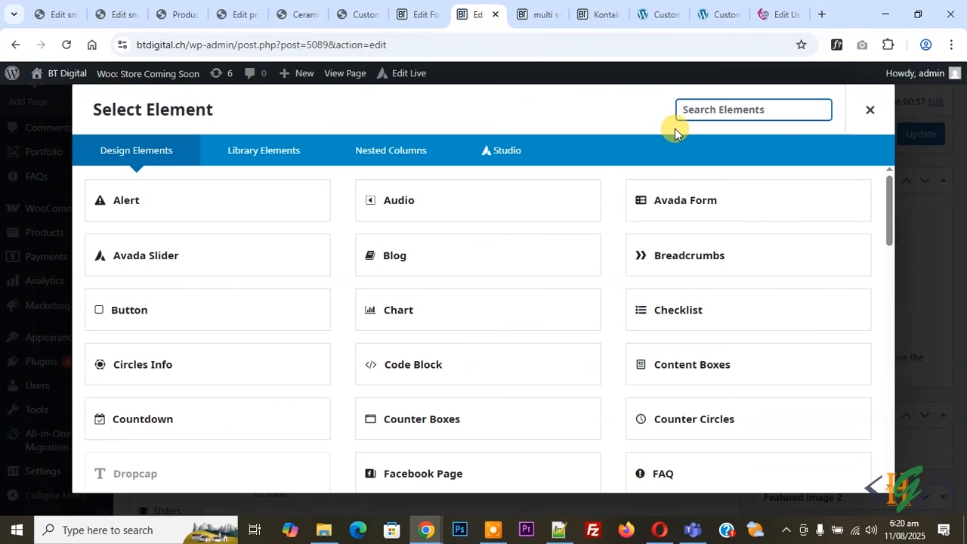
{"action": "type", "text": "ava"}
{"action": "left_click", "coordinate": [227, 203]}
{"action": "left_click", "coordinate": [557, 217]}
{"action": "type", "text": "mu"}
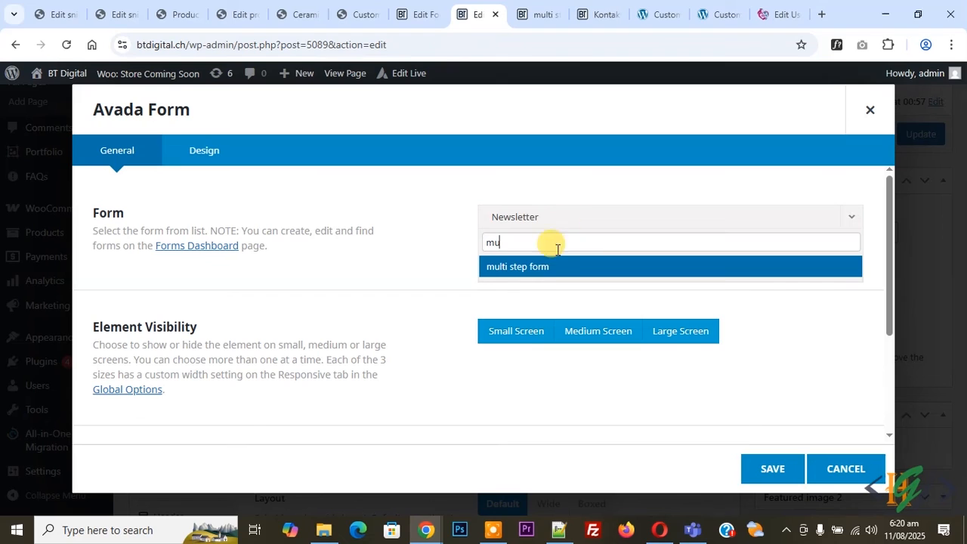
{"action": "left_click", "coordinate": [542, 269]}
{"action": "left_click", "coordinate": [763, 469]}
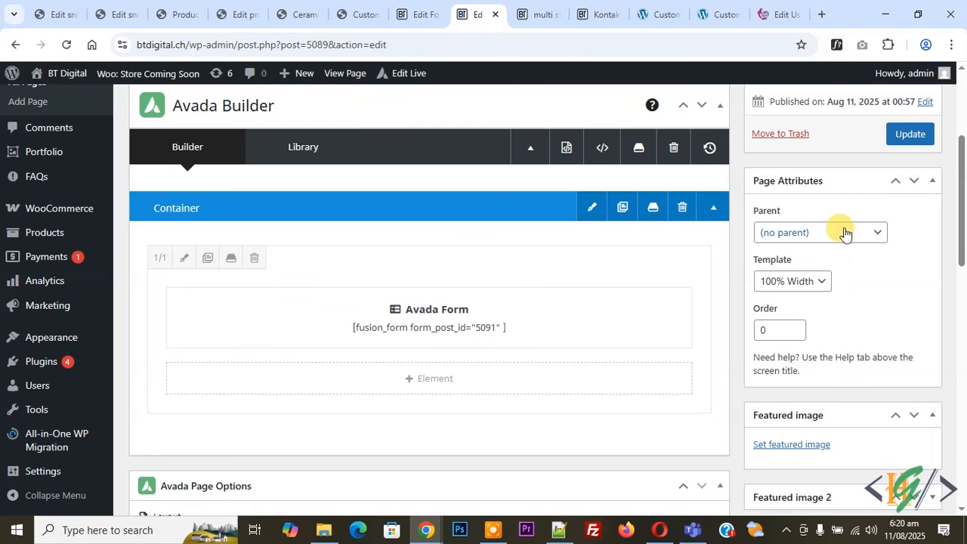
{"action": "left_click", "coordinate": [909, 134]}
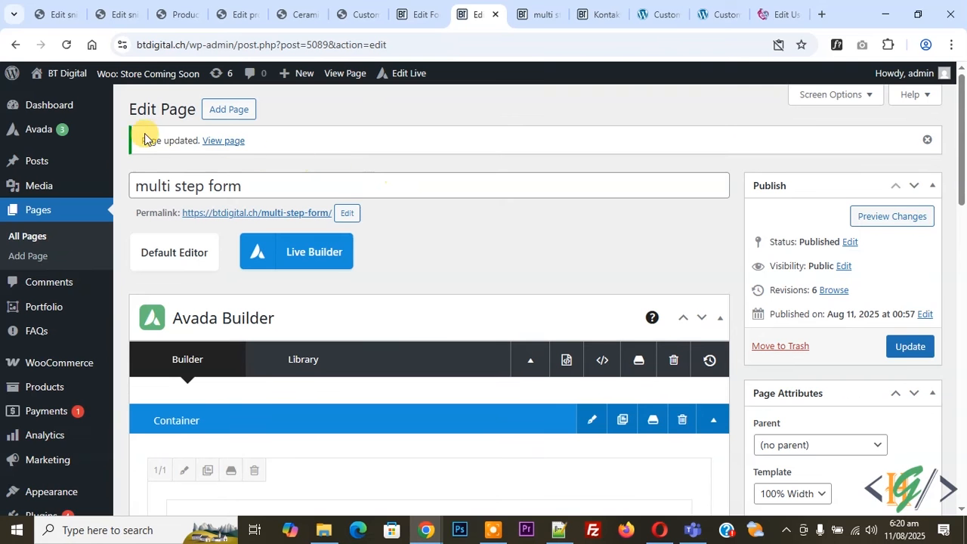
Test the form on the live page by entering "fff" as the name, advancing one step and entering "dsdf" as the message
{"action": "left_click", "coordinate": [529, 15]}
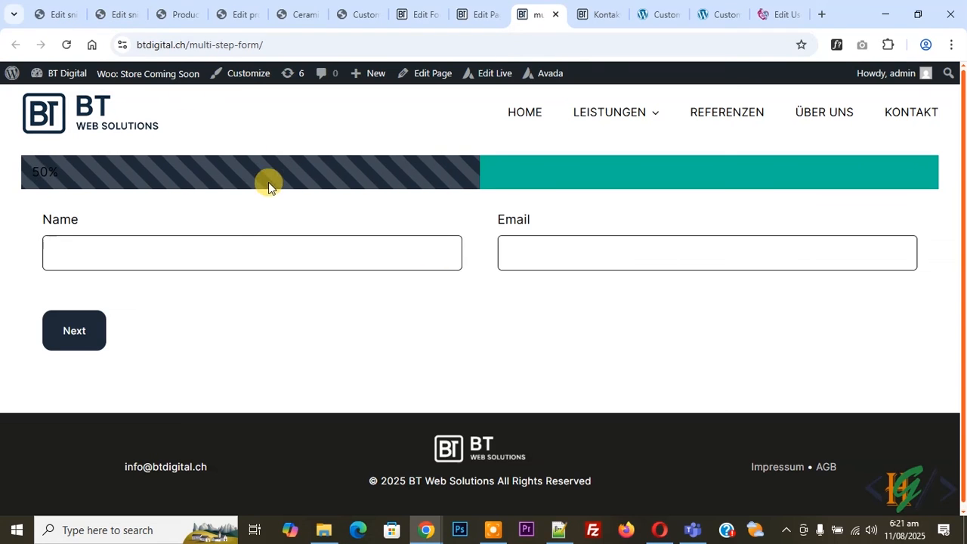
{"action": "left_click", "coordinate": [73, 251]}
{"action": "type", "text": "fff"}
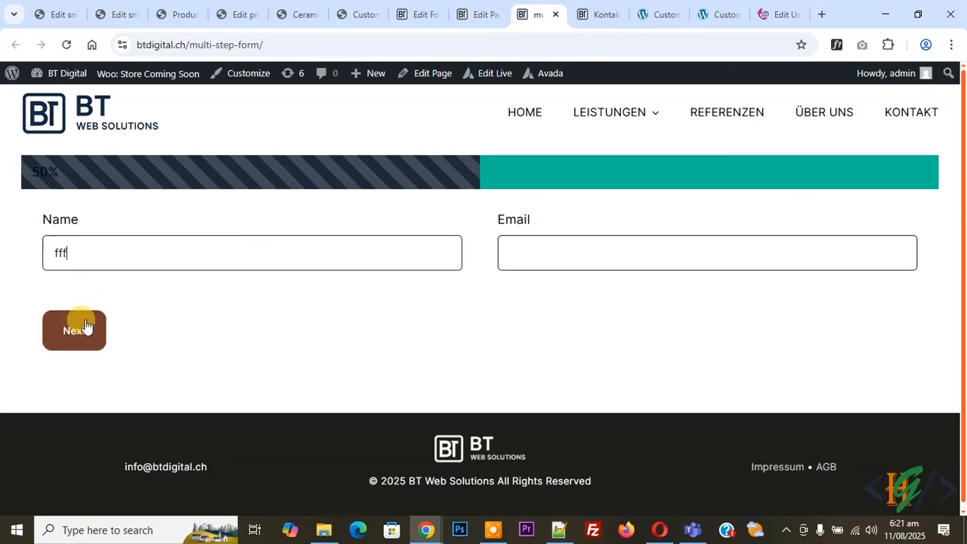
{"action": "left_click", "coordinate": [85, 330]}
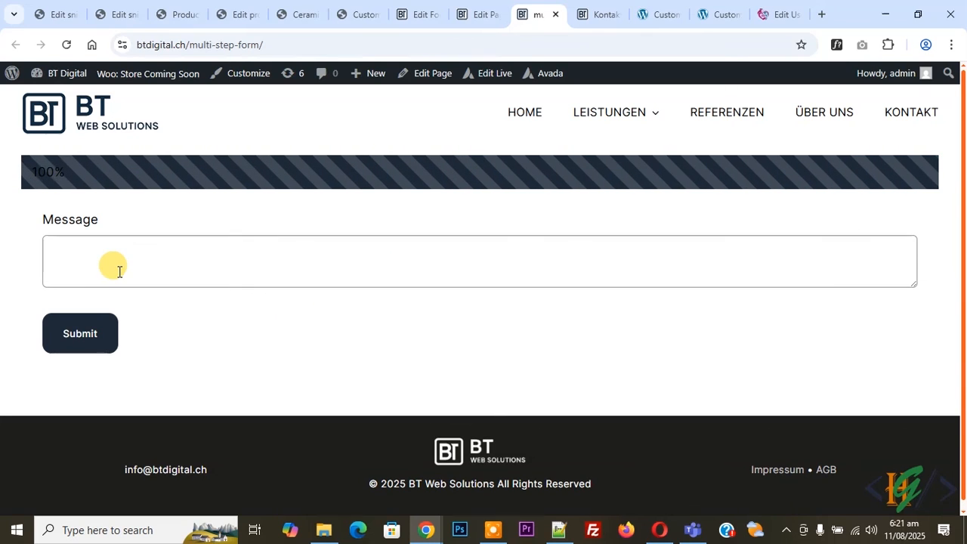
{"action": "left_click", "coordinate": [126, 246]}
{"action": "type", "text": "dsdf"}
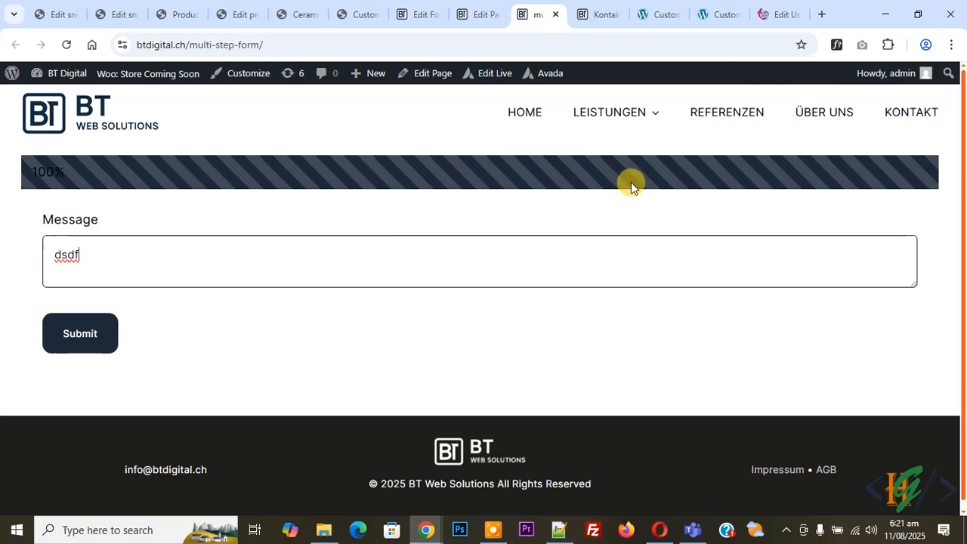
Switch the form steps navigation to the style with labelled steps joined by a separator line, check its options and update the form
{"action": "left_click", "coordinate": [417, 14]}
{"action": "left_click_drag", "start_coordinate": [962, 166], "coordinate": [963, 518]}
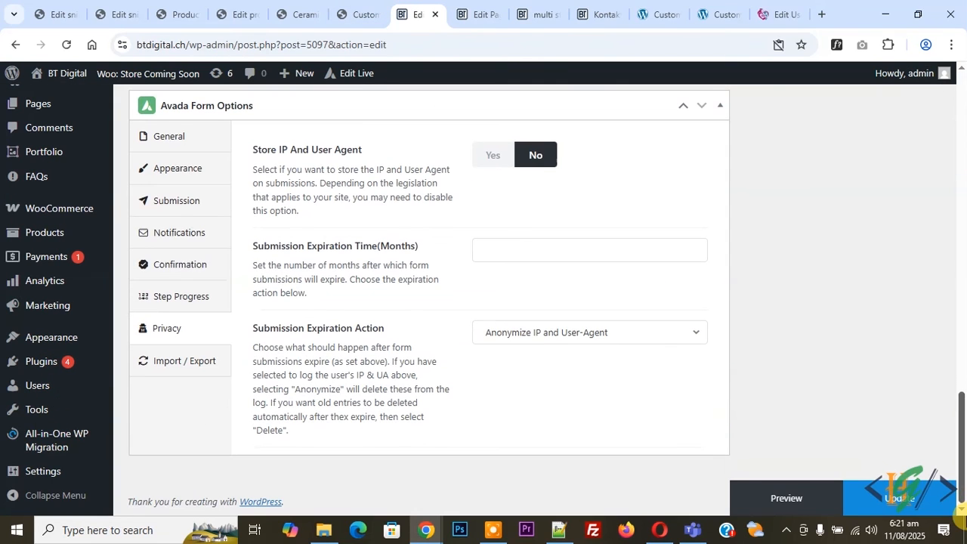
{"action": "left_click", "coordinate": [191, 294]}
{"action": "scroll", "coordinate": [518, 229], "scroll_direction": "down", "scroll_amount": 3}
{"action": "scroll", "coordinate": [519, 168], "scroll_direction": "up", "scroll_amount": 1}
{"action": "left_click", "coordinate": [521, 147]}
{"action": "left_click", "coordinate": [522, 191]}
{"action": "scroll", "coordinate": [536, 240], "scroll_direction": "down", "scroll_amount": 2}
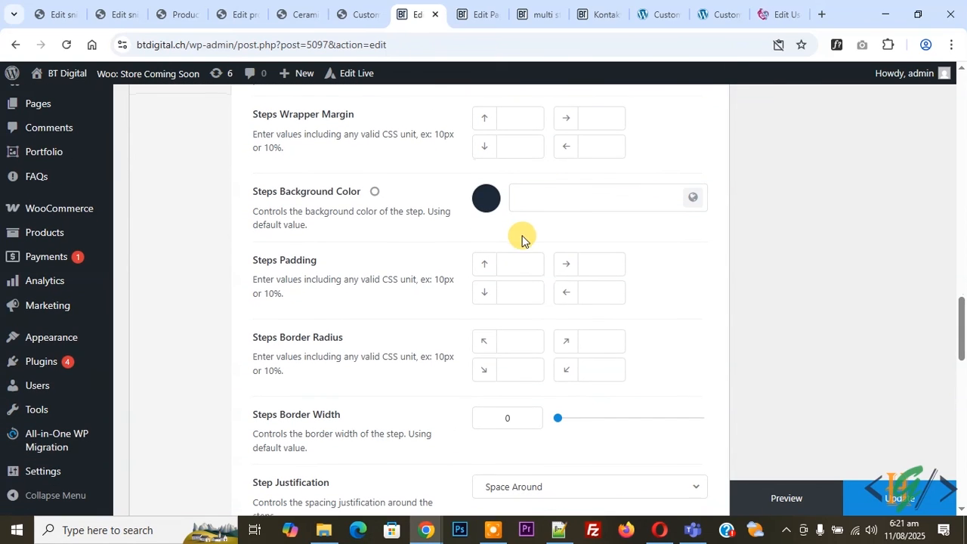
{"action": "scroll", "coordinate": [378, 244], "scroll_direction": "down", "scroll_amount": 2}
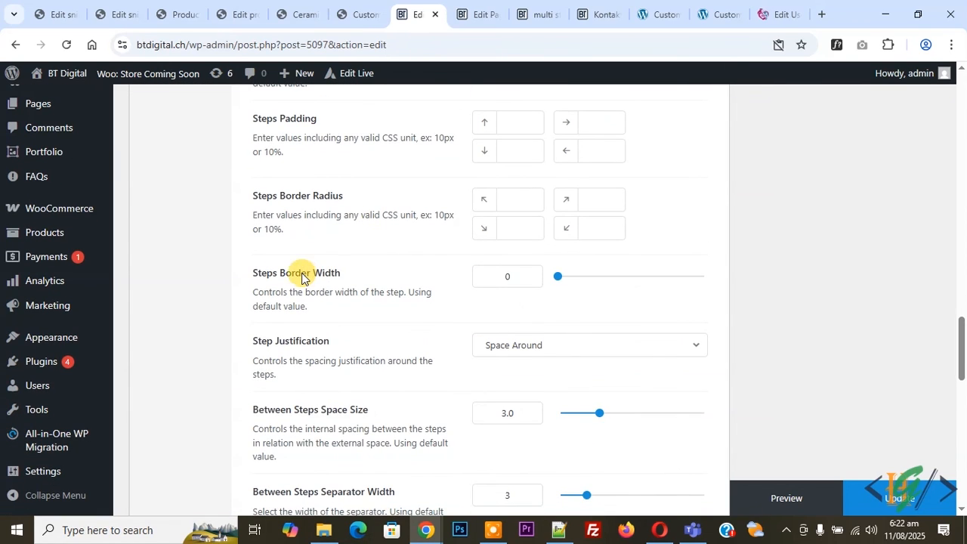
{"action": "scroll", "coordinate": [512, 318], "scroll_direction": "down", "scroll_amount": 5}
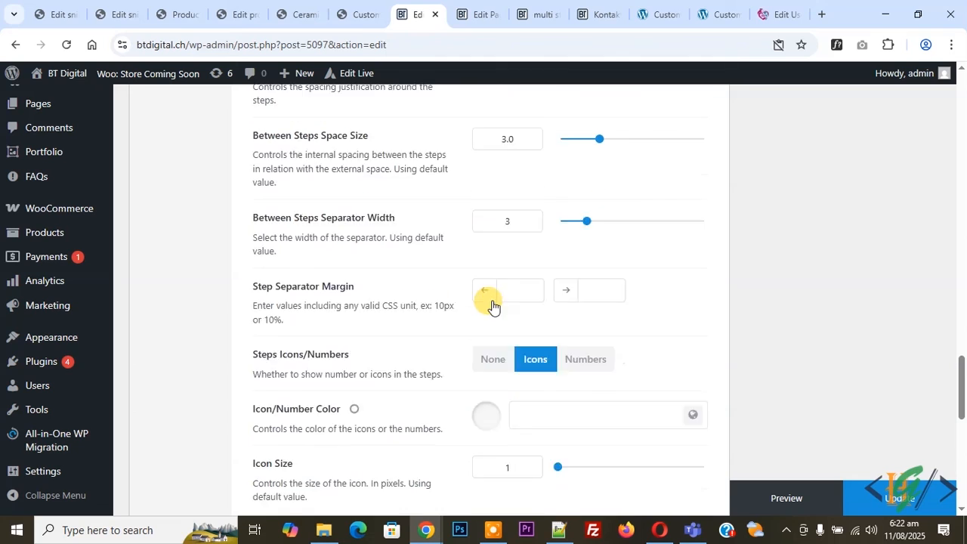
{"action": "left_click", "coordinate": [898, 497]}
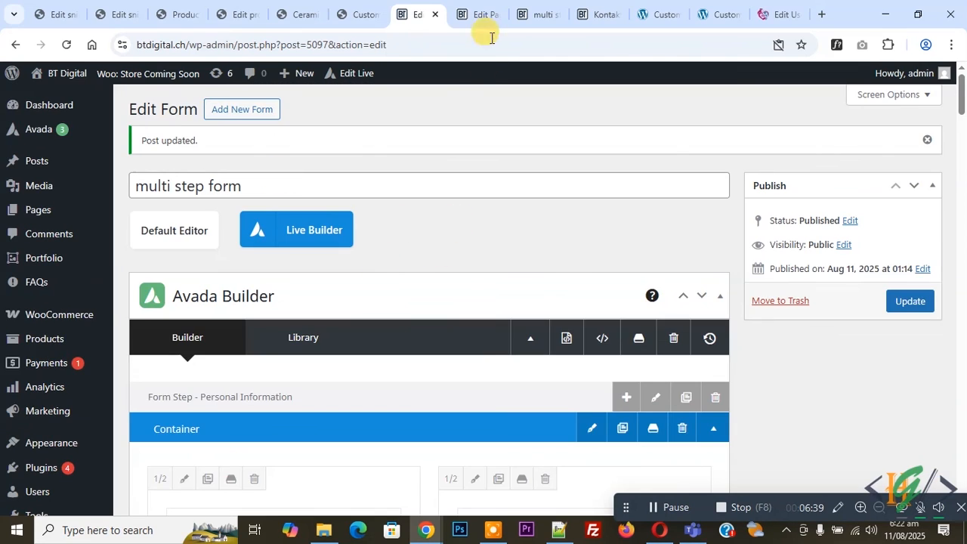
Reload the live multi step form page and advance to the Project Information step to test the new navigation
{"action": "left_click", "coordinate": [538, 14]}
{"action": "left_click", "coordinate": [67, 45]}
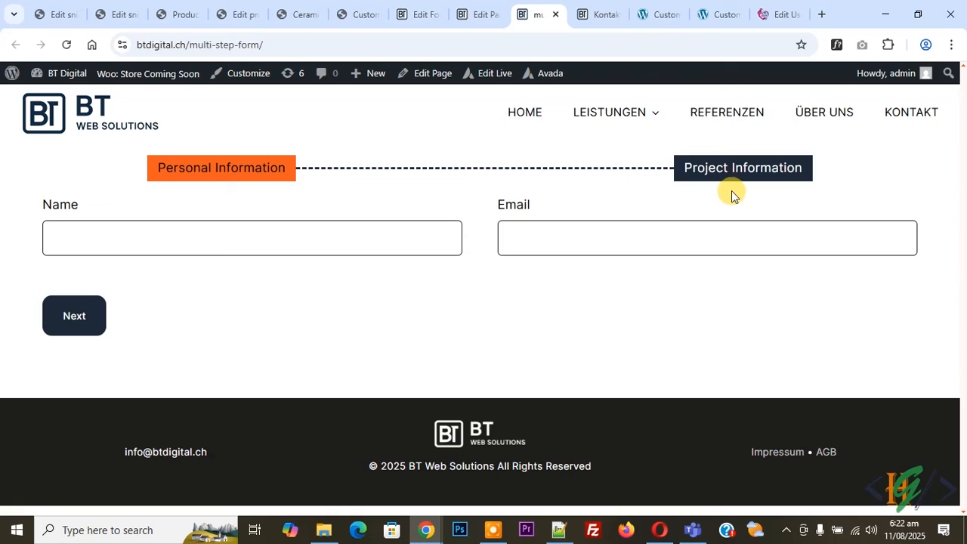
{"action": "left_click", "coordinate": [133, 229]}
{"action": "left_click", "coordinate": [69, 315]}
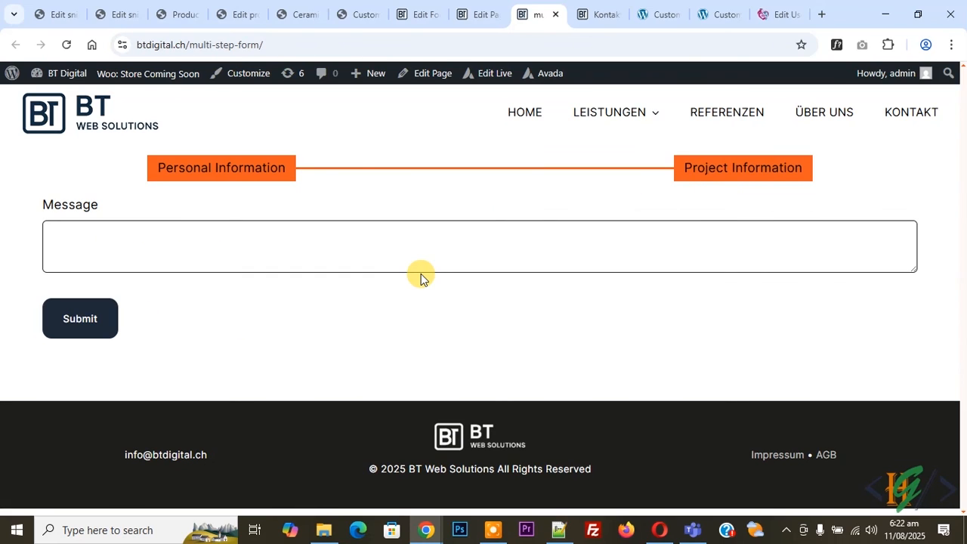